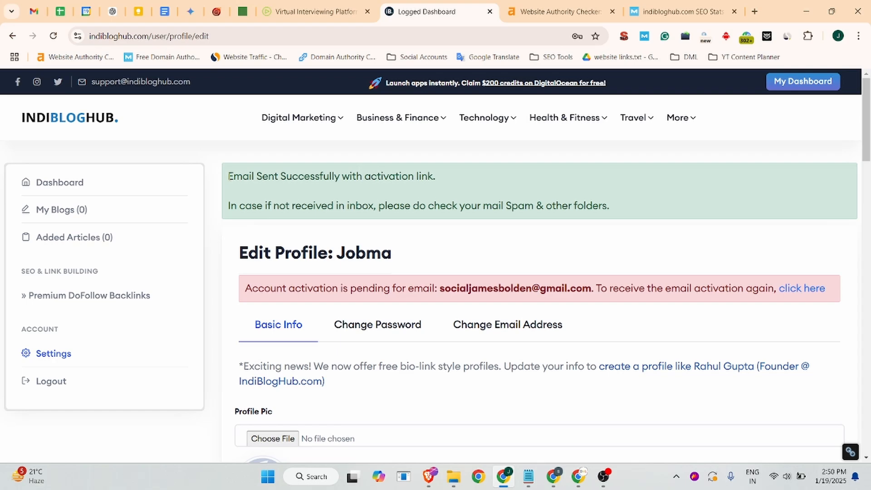
# In Gmail, delete the open Etherscan email and follow the activation link in the IndiBlogHub account email.
pyautogui.click(44, 12)
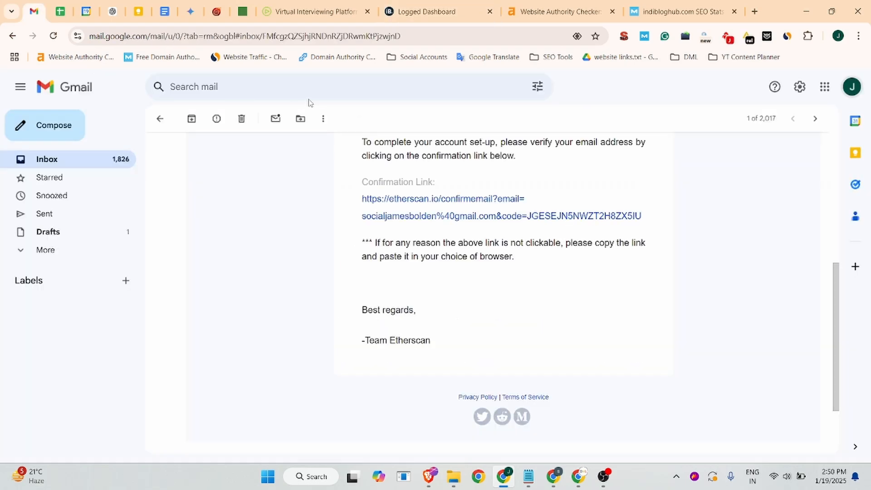
pyautogui.click(239, 119)
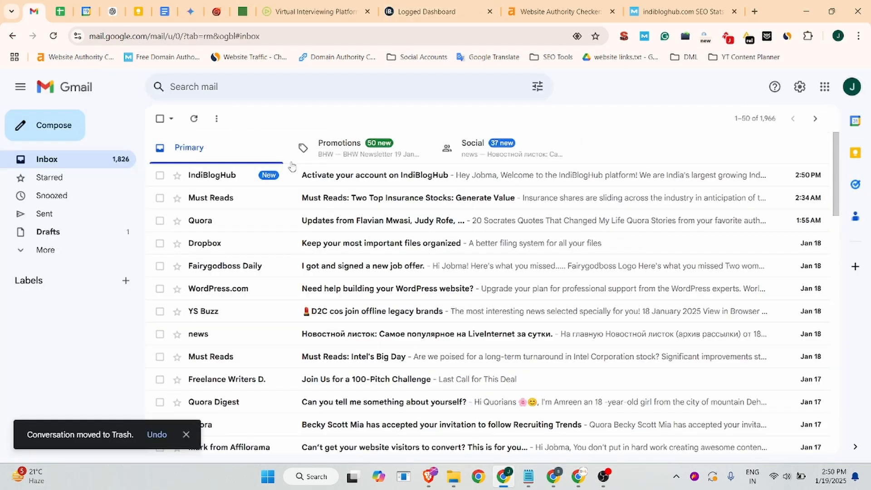
pyautogui.click(393, 179)
pyautogui.click(486, 408)
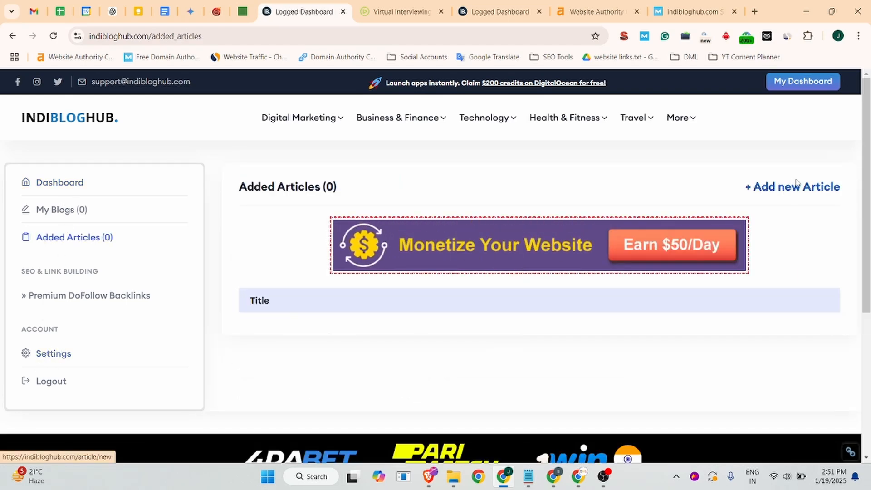
# Try to start a new article, and choose jobma_logo.jpeg as the profile picture on the profile form.
pyautogui.click(776, 192)
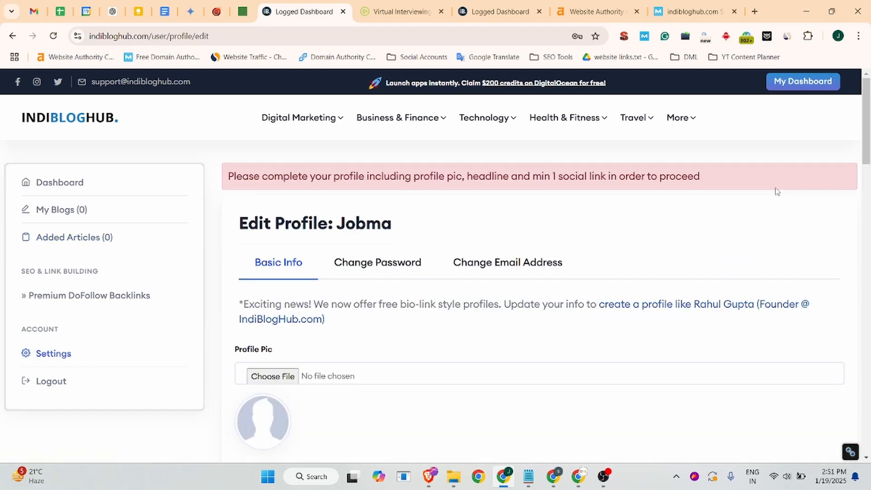
pyautogui.scroll(-4, 587, 210)
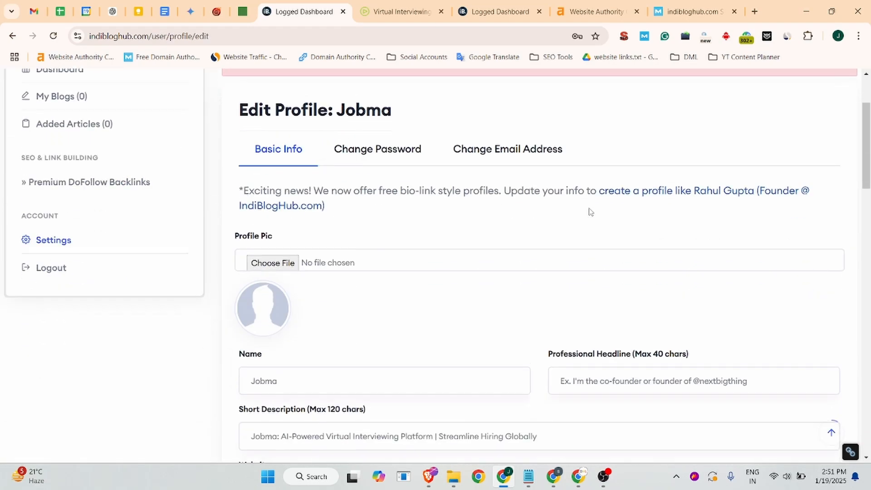
pyautogui.click(263, 208)
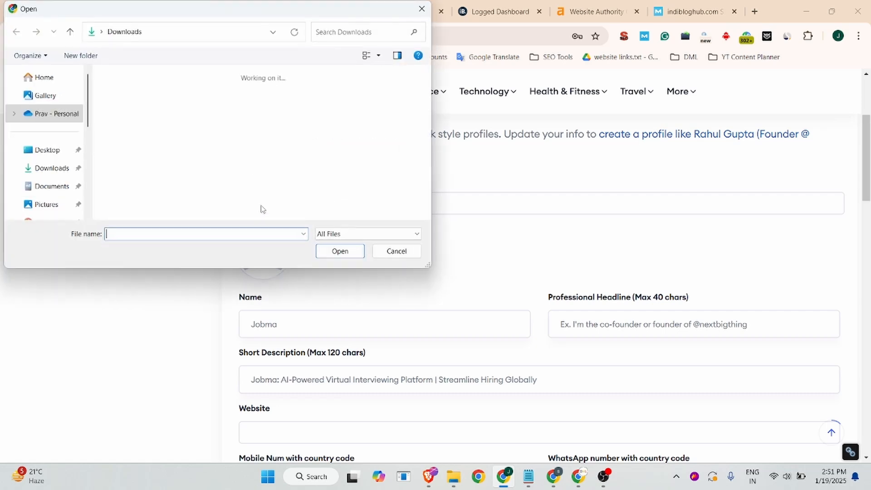
pyautogui.scroll(-5, 191, 156)
pyautogui.scroll(-2, 191, 156)
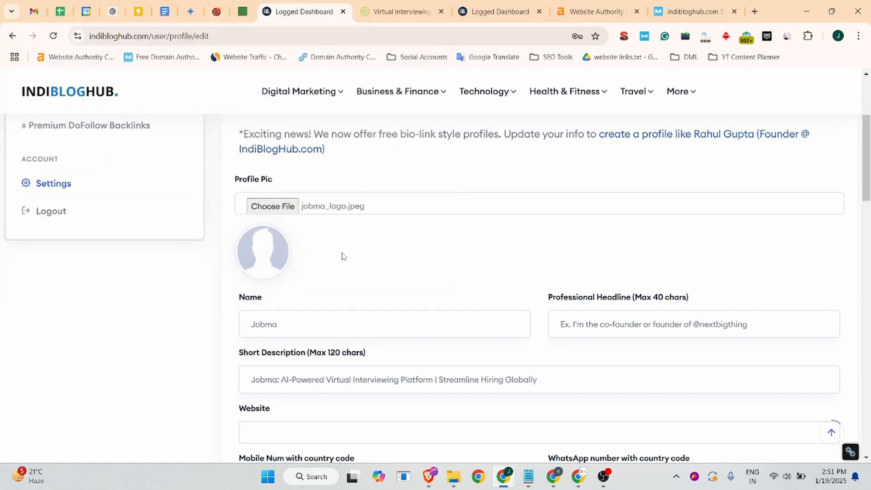
# Fill the professional headline with "Jobma: AI Video Interview Software for S", taken from the Business Listing document.
pyautogui.scroll(-4, 499, 252)
pyautogui.click(624, 150)
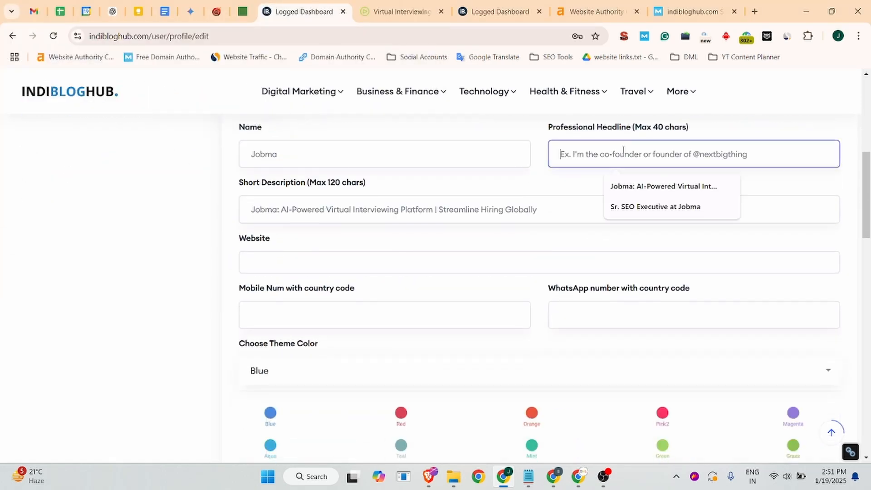
pyautogui.scroll(3, 616, 150)
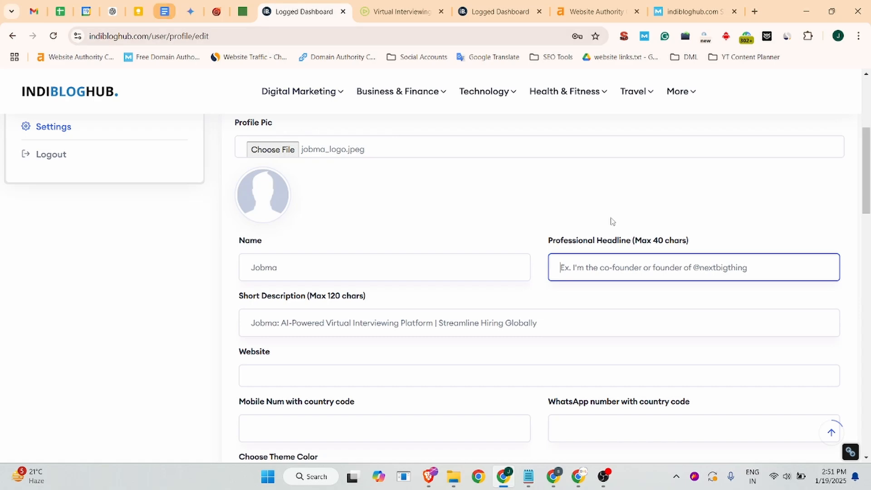
pyautogui.click(165, 11)
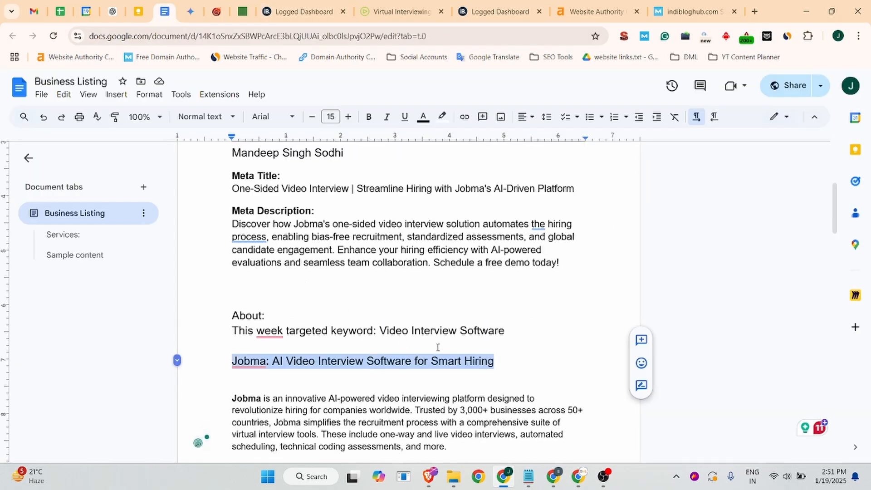
pyautogui.click(304, 11)
pyautogui.write('Jobma: AI Video Interview Software for S')
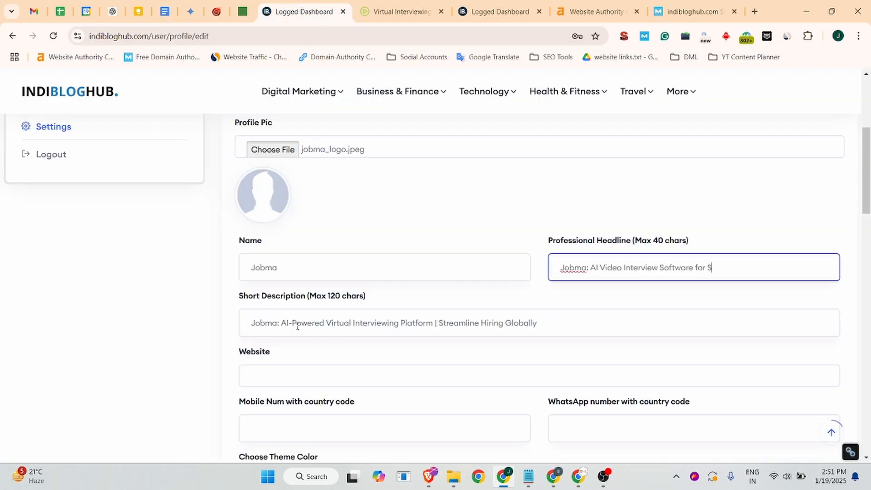
pyautogui.scroll(-3, 292, 307)
pyautogui.click(249, 260)
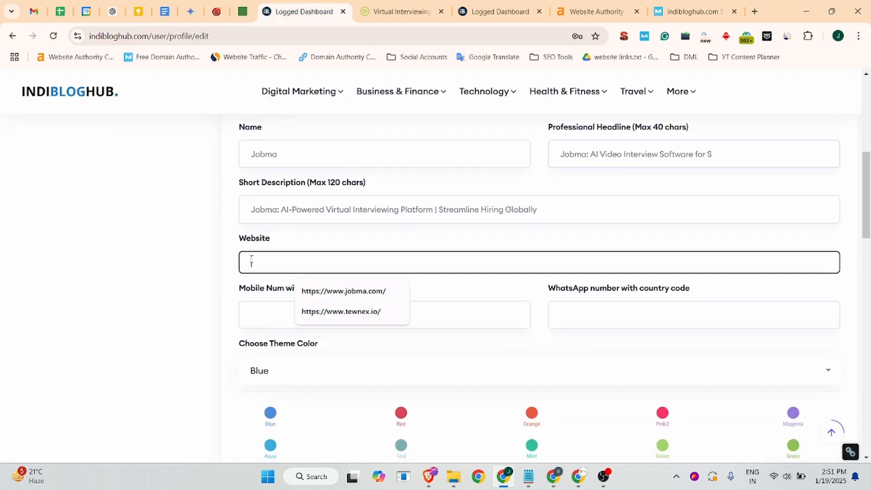
pyautogui.click(344, 291)
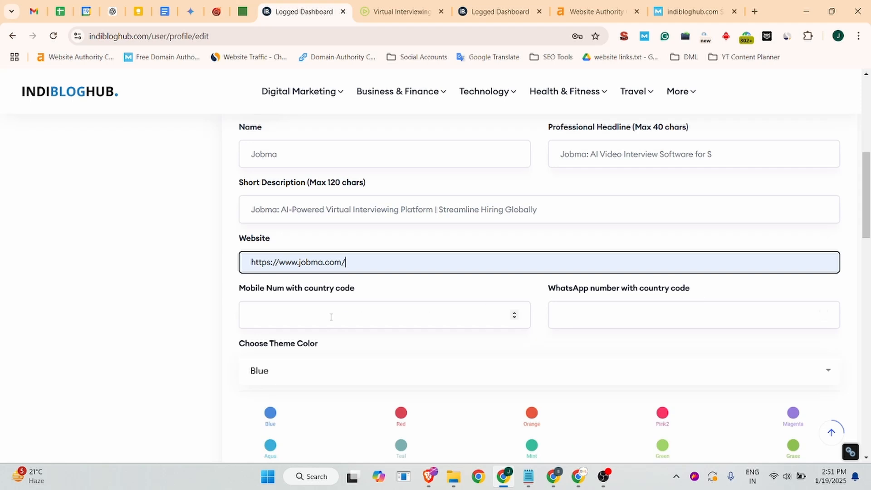
pyautogui.click(374, 312)
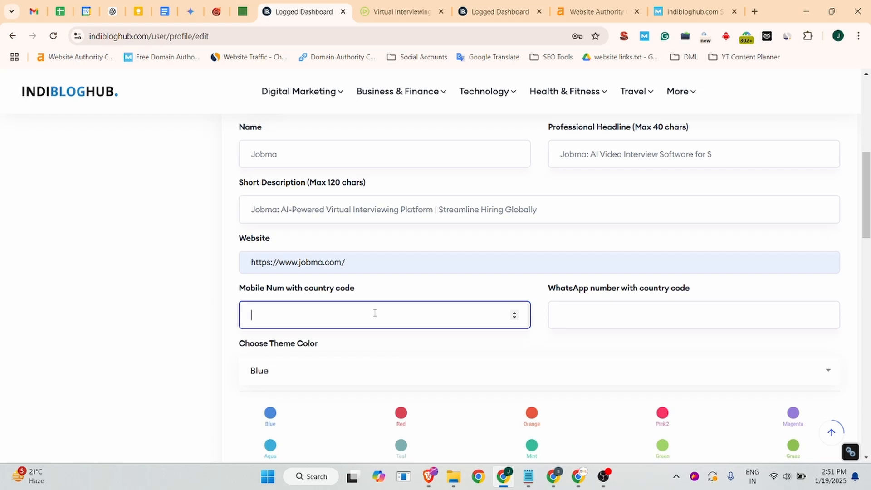
pyautogui.scroll(-9, 375, 312)
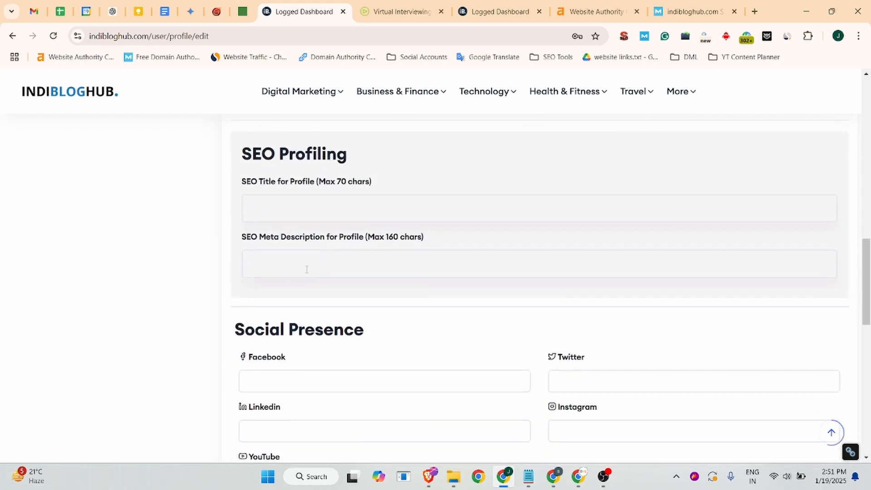
pyautogui.click(267, 213)
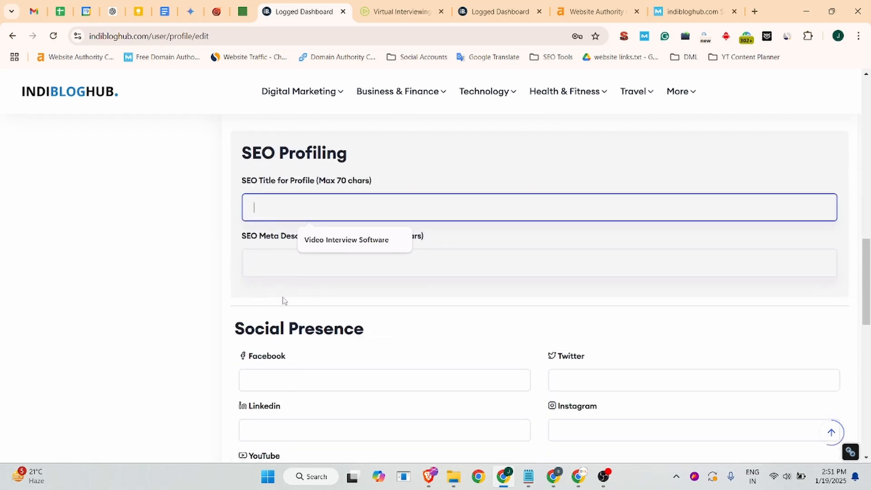
pyautogui.click(330, 240)
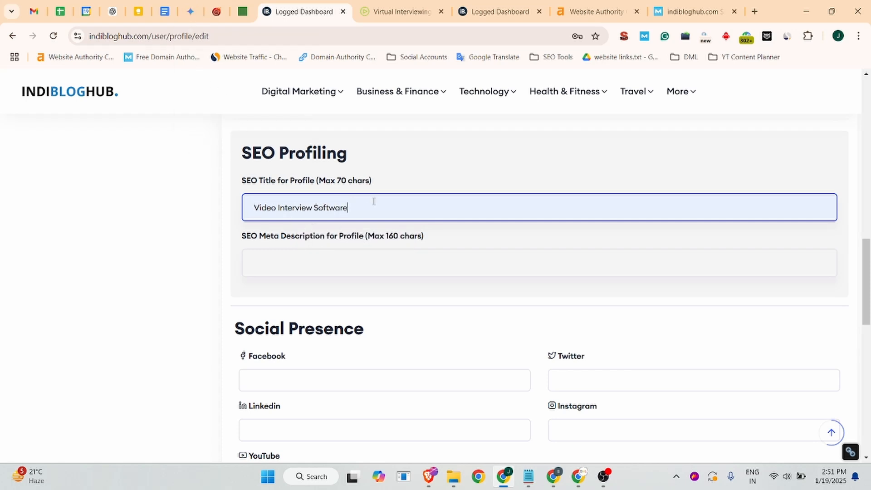
pyautogui.moveTo(373, 202); pyautogui.dragTo(228, 206)
pyautogui.press('BackSpace')
pyautogui.scroll(-3, 272, 241)
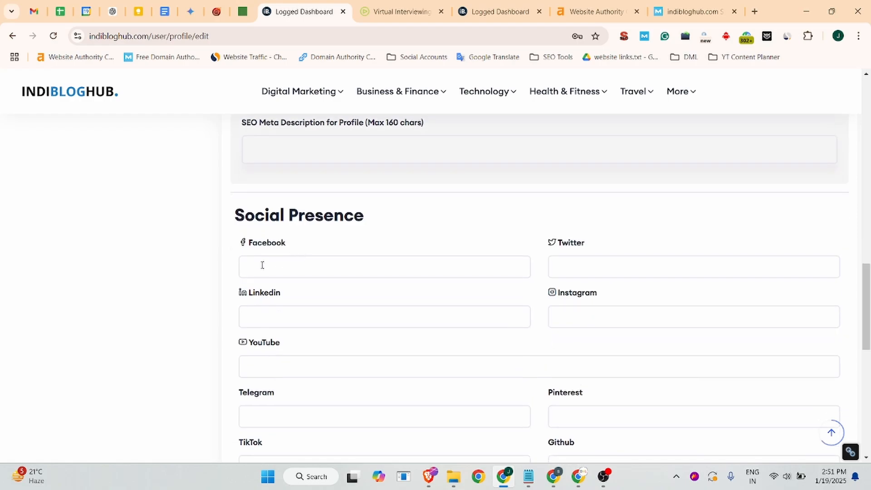
pyautogui.click(261, 265)
pyautogui.click(165, 12)
pyautogui.scroll(-5, 321, 313)
pyautogui.scroll(10, 321, 313)
pyautogui.scroll(-15, 322, 313)
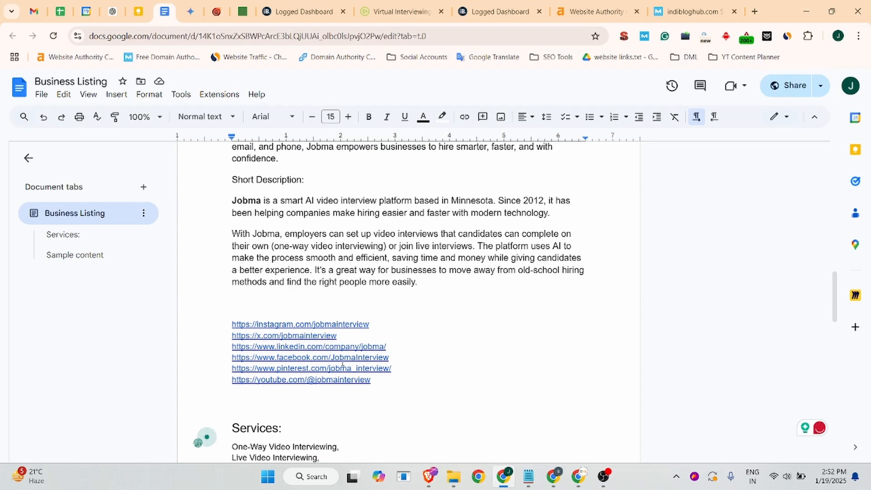
pyautogui.moveTo(389, 357); pyautogui.dragTo(224, 358)
pyautogui.hotkey('ctrl', 'c')
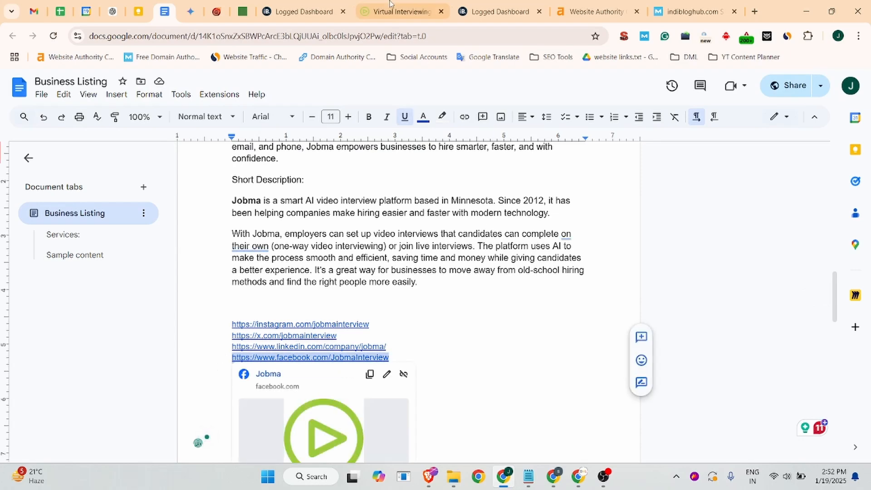
pyautogui.click(303, 12)
pyautogui.hotkey('ctrl', 'v')
# Fill in the LinkedIn, Twitter, Instagram, YouTube and Pinterest links from the Business Listing document, and save the profile info.
pyautogui.click(278, 312)
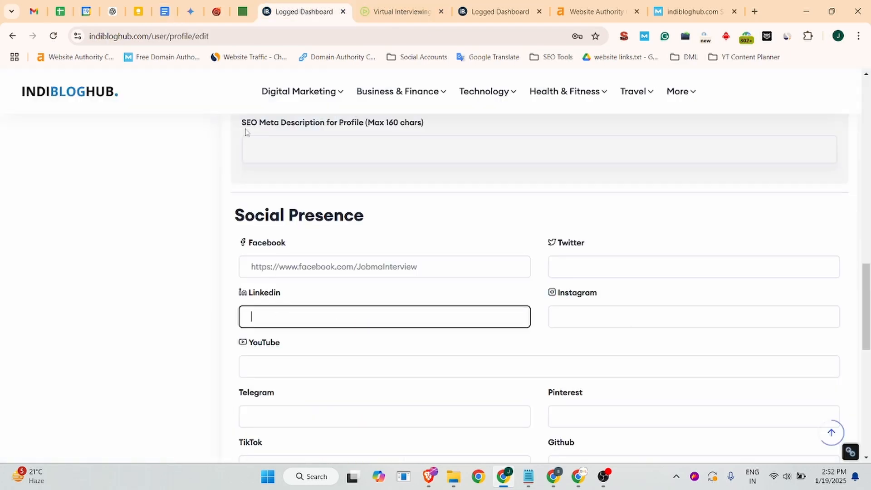
pyautogui.hotkey('ctrl', '6')
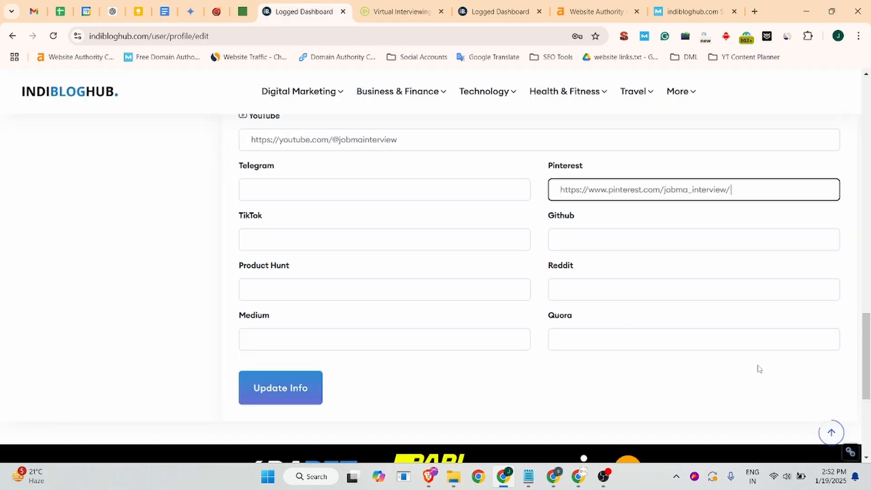
pyautogui.scroll(1, 440, 387)
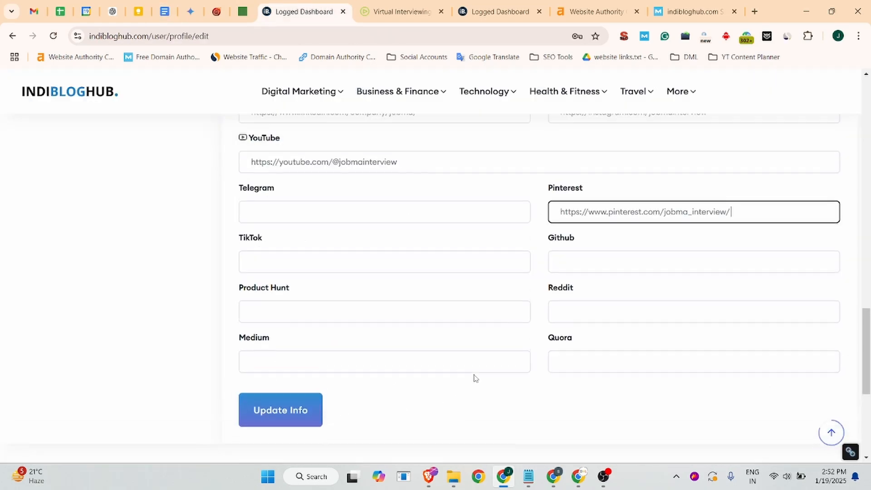
pyautogui.scroll(-1, 472, 393)
pyautogui.click(267, 394)
pyautogui.scroll(9, 492, 372)
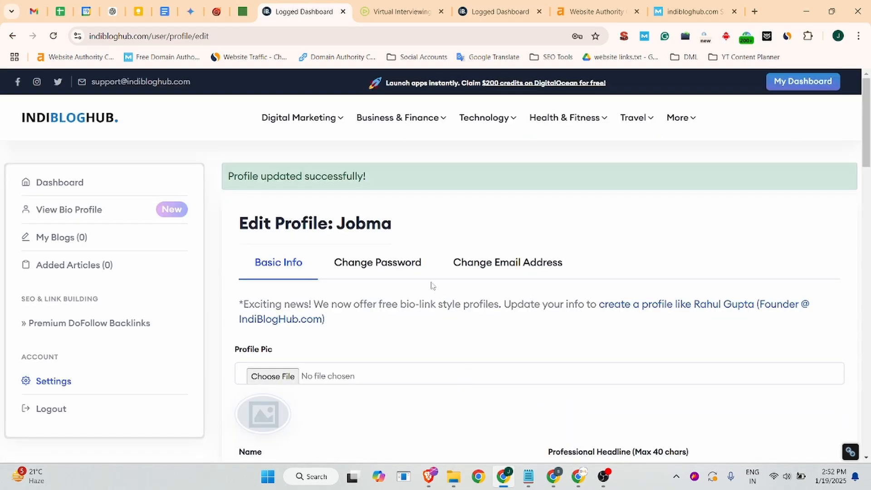
# Open the public bio profile and examine its URL, logo, headline, description, social links and website link.
pyautogui.click(53, 210)
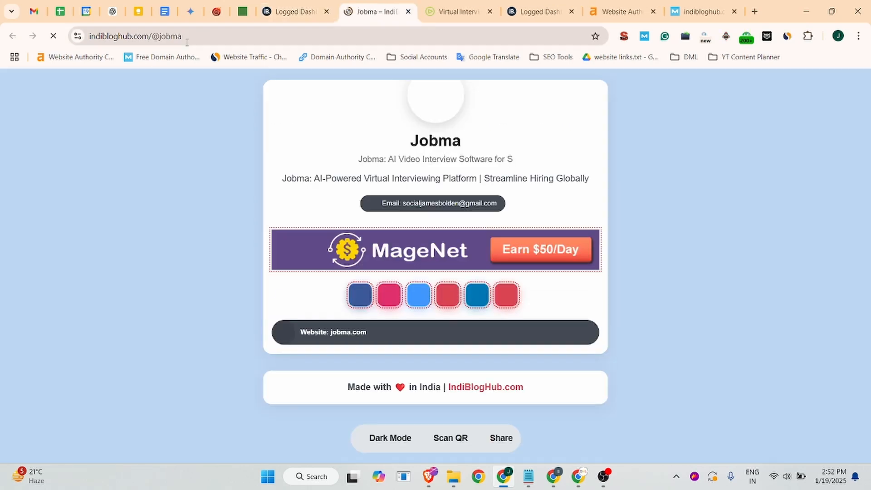
pyautogui.moveTo(183, 36); pyautogui.dragTo(63, 37)
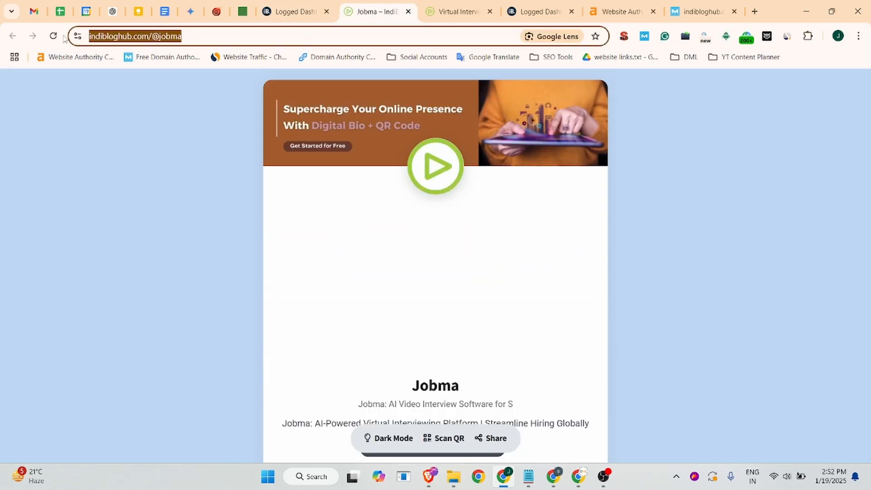
pyautogui.scroll(-1, 340, 234)
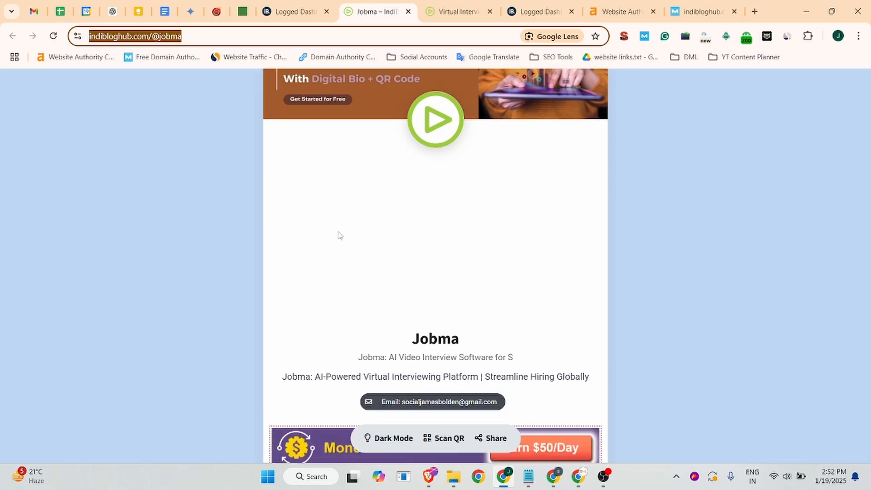
pyautogui.scroll(-3, 339, 235)
pyautogui.scroll(4, 411, 219)
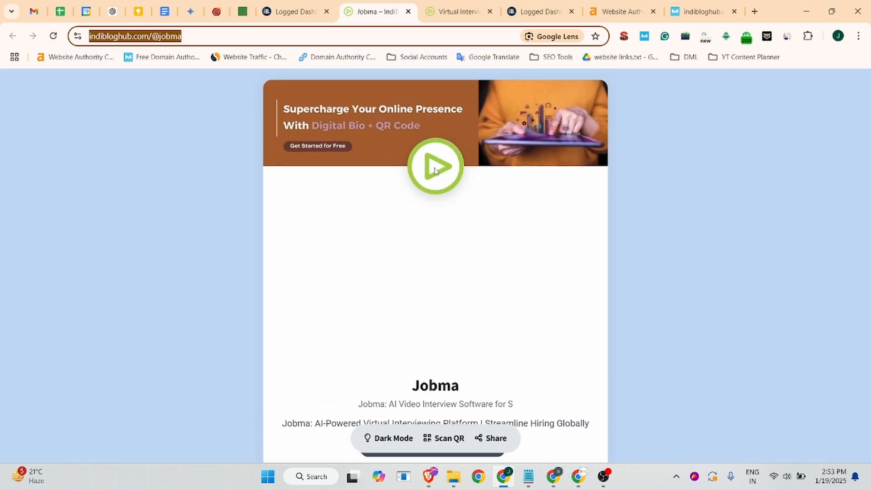
pyautogui.scroll(-5, 435, 189)
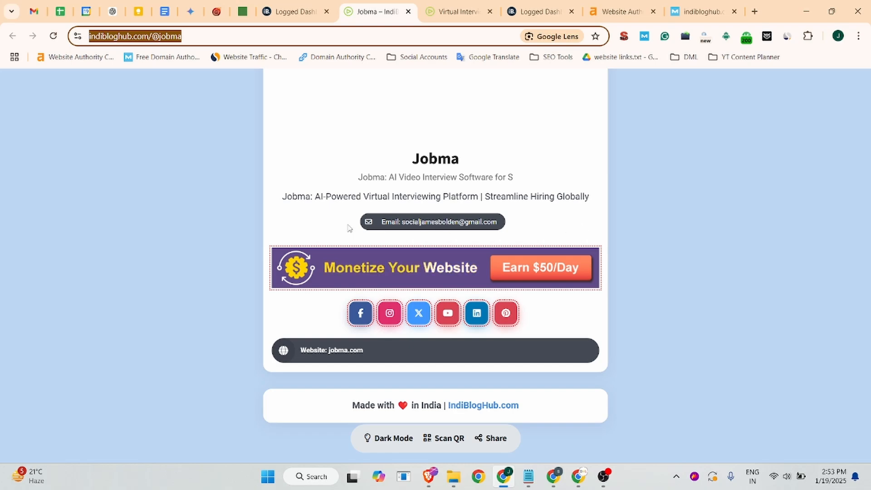
pyautogui.scroll(-1, 455, 241)
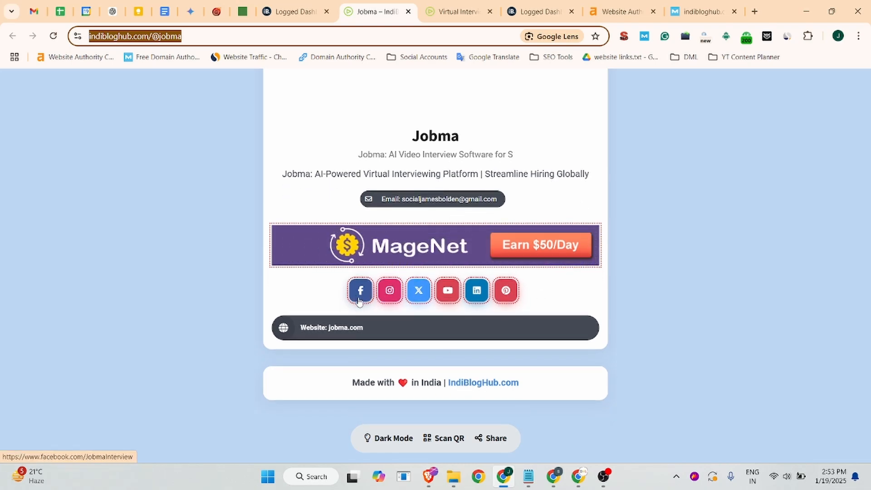
# Inspect the HTML of the jobma.com website link for its rel attribute, and close the developer tools.
pyautogui.rightClick(339, 329)
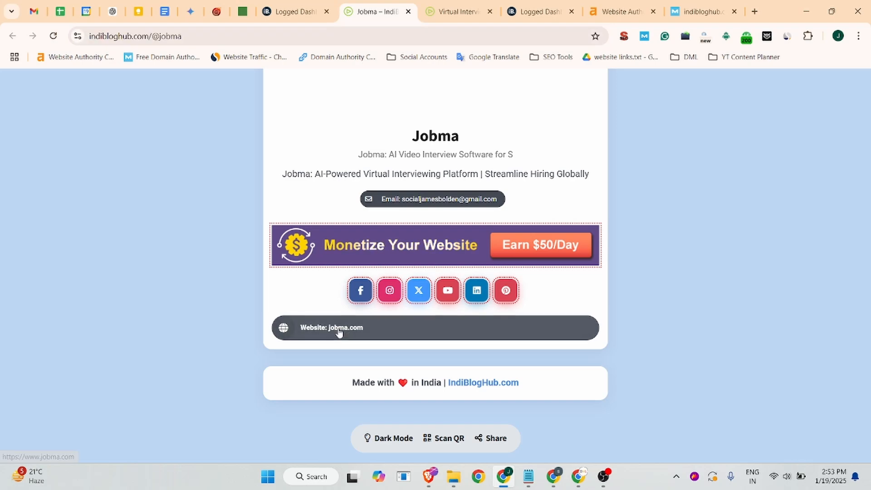
pyautogui.click(360, 314)
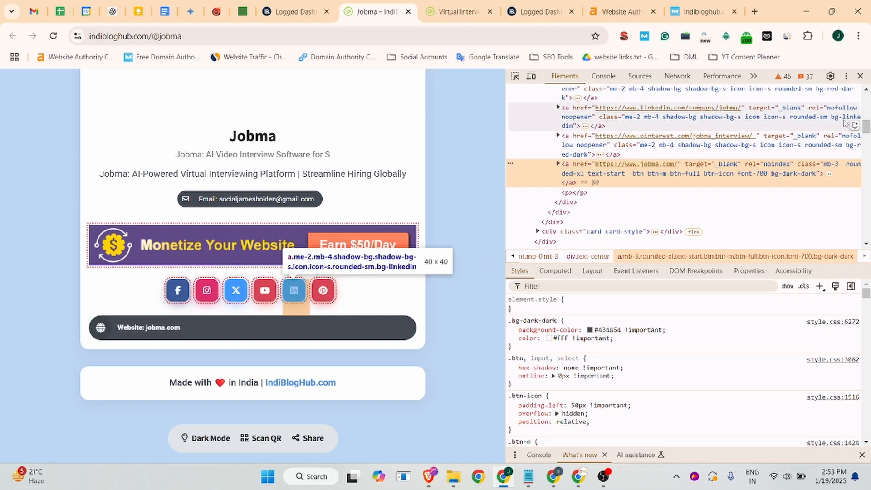
pyautogui.click(860, 76)
pyautogui.scroll(5, 536, 132)
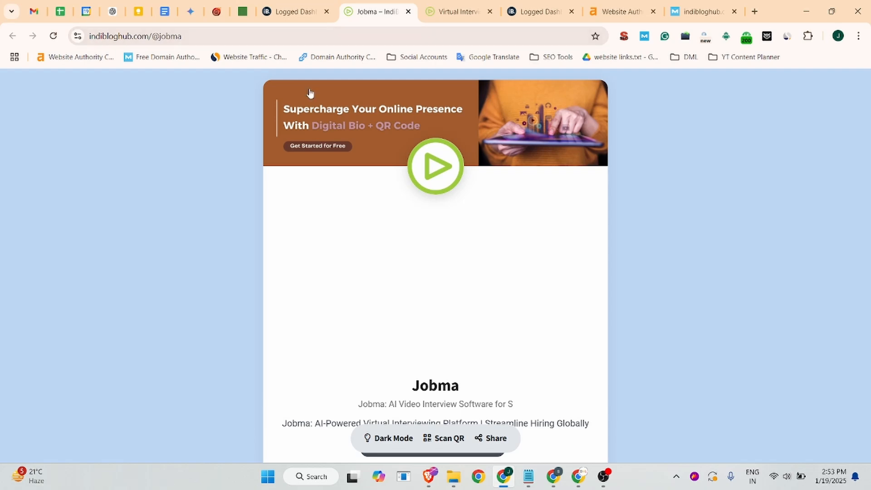
# Return to the account dashboard's added articles and start a new article.
pyautogui.click(295, 12)
pyautogui.moveTo(340, 119)
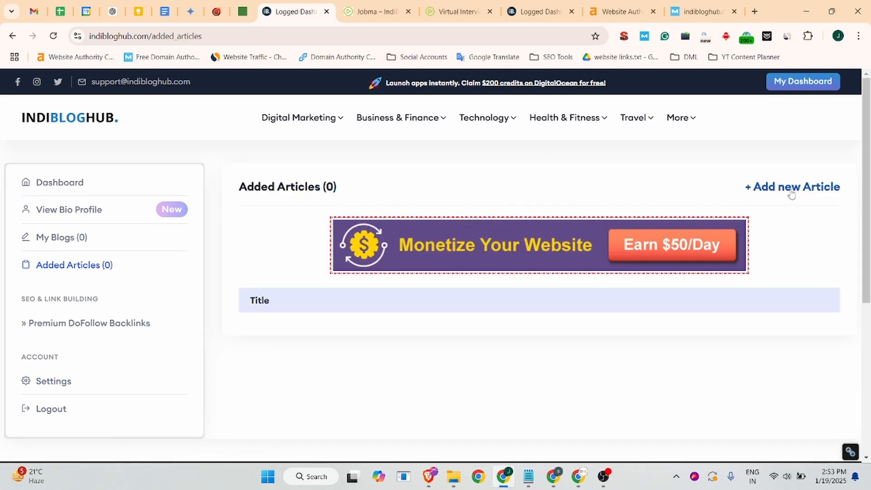
pyautogui.click(792, 193)
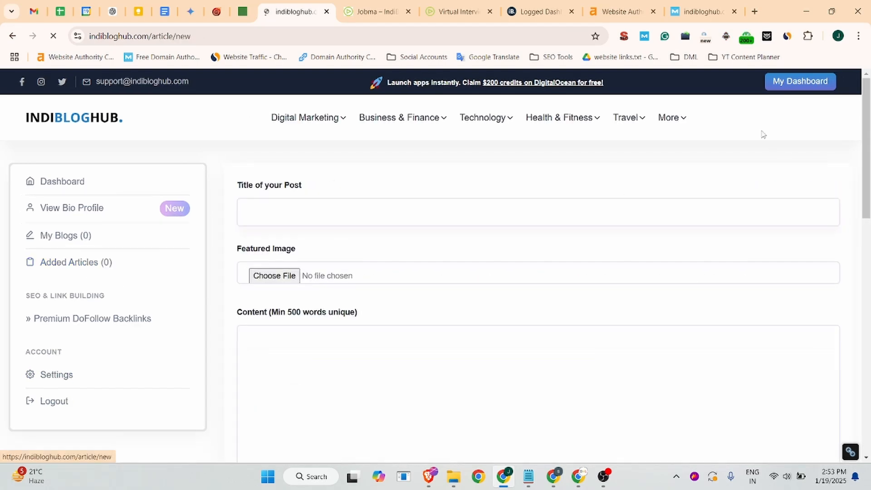
# Open the "10 Strategies to Hire Top Talent" document from Google Drive in a new browser tab.
pyautogui.click(389, 209)
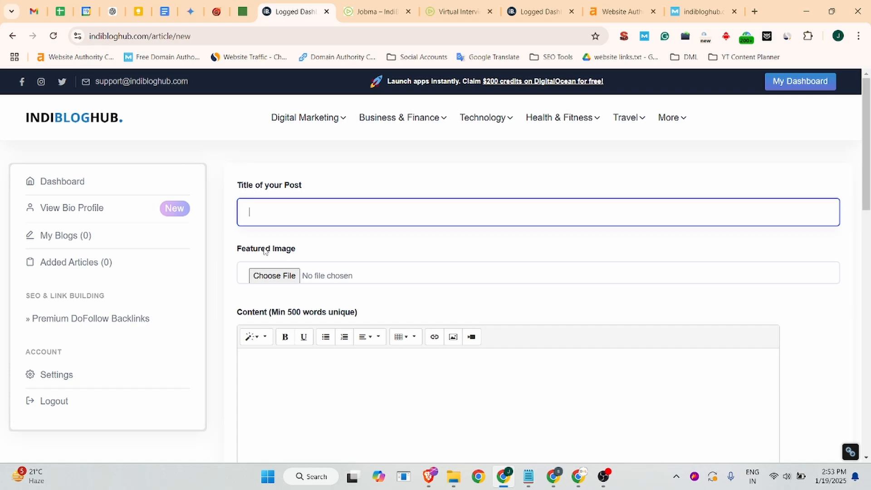
pyautogui.click(755, 12)
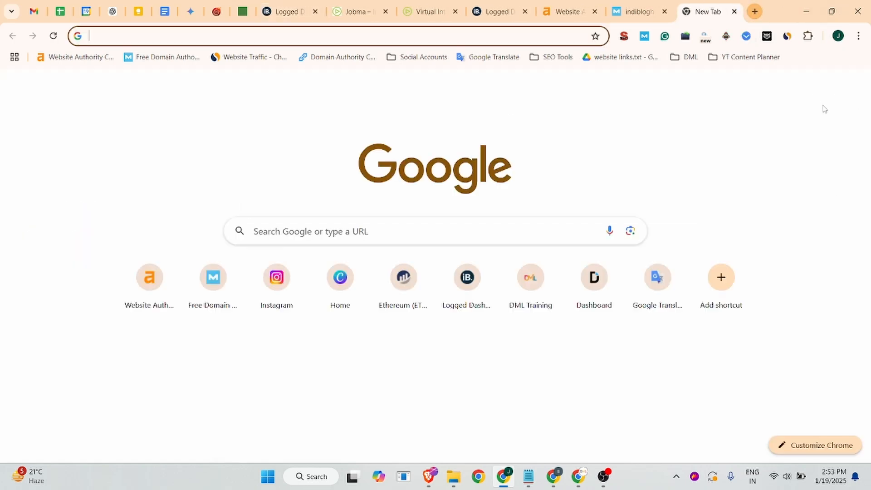
pyautogui.click(825, 86)
pyautogui.scroll(-5, 748, 275)
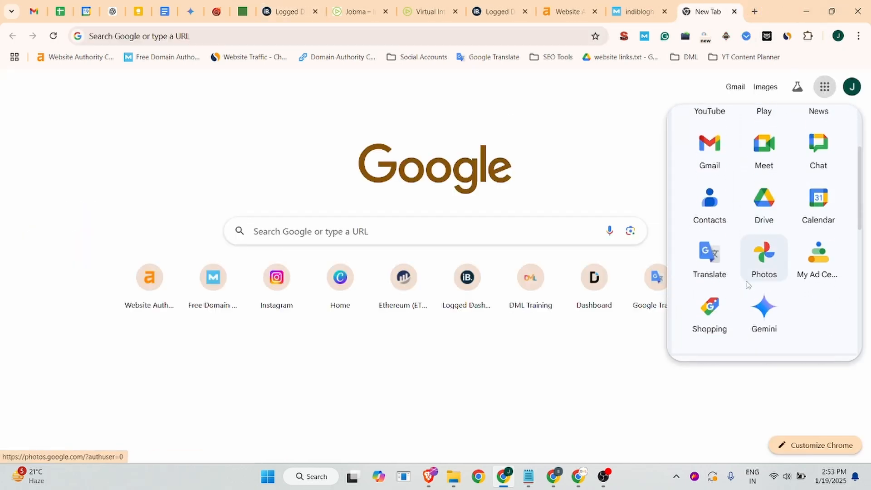
pyautogui.click(747, 276)
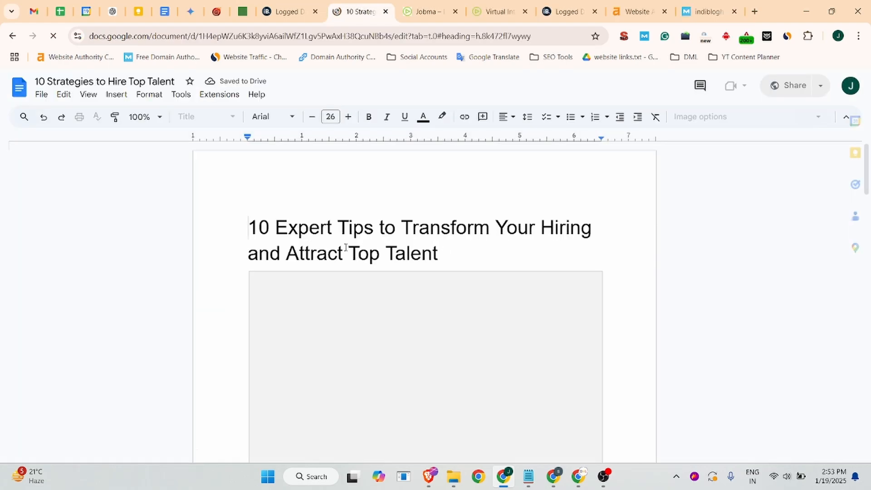
# Copy the document's title "10 Expert Tips to Transform Your Hiring and Attract Top Talent" into the new article's post title.
pyautogui.moveTo(446, 253); pyautogui.dragTo(270, 231)
pyautogui.click(482, 243)
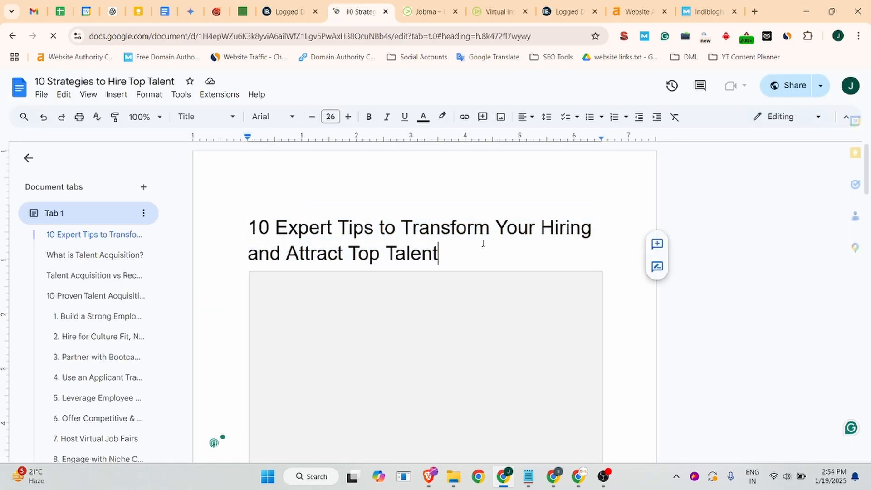
pyautogui.click(291, 11)
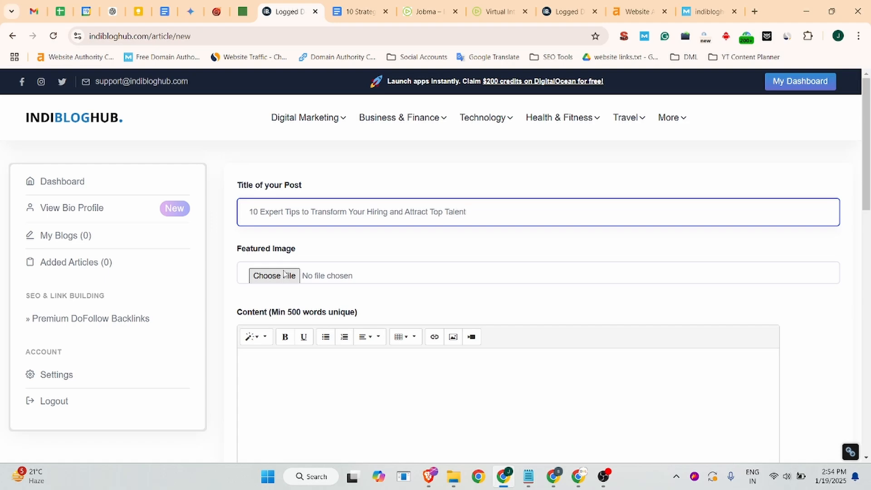
pyautogui.click(282, 276)
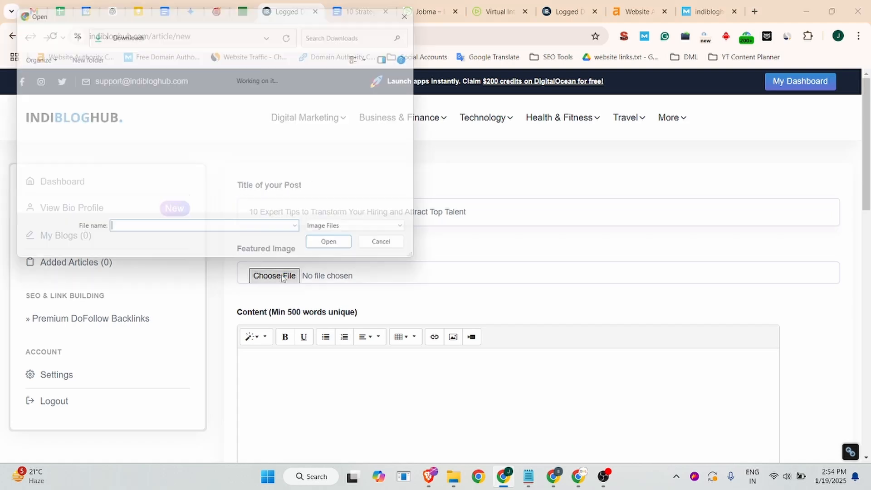
pyautogui.scroll(-3, 226, 196)
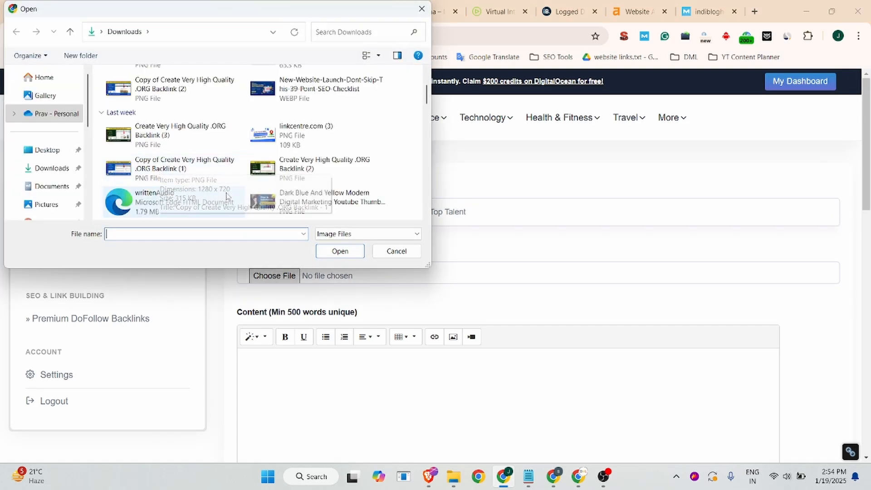
pyautogui.scroll(-5, 226, 196)
pyautogui.scroll(-6, 304, 180)
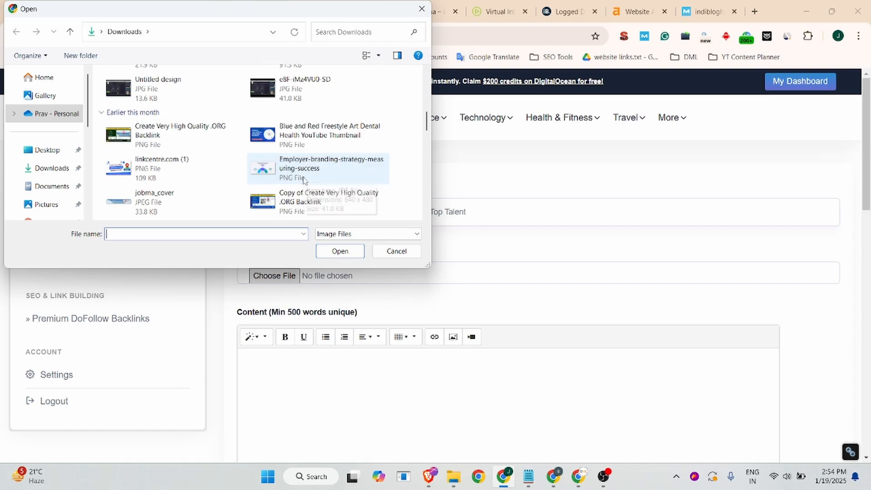
pyautogui.click(395, 251)
# Return to the article document and download it as a zip archive to obtain its cover image.
pyautogui.click(361, 11)
pyautogui.scroll(-5, 391, 305)
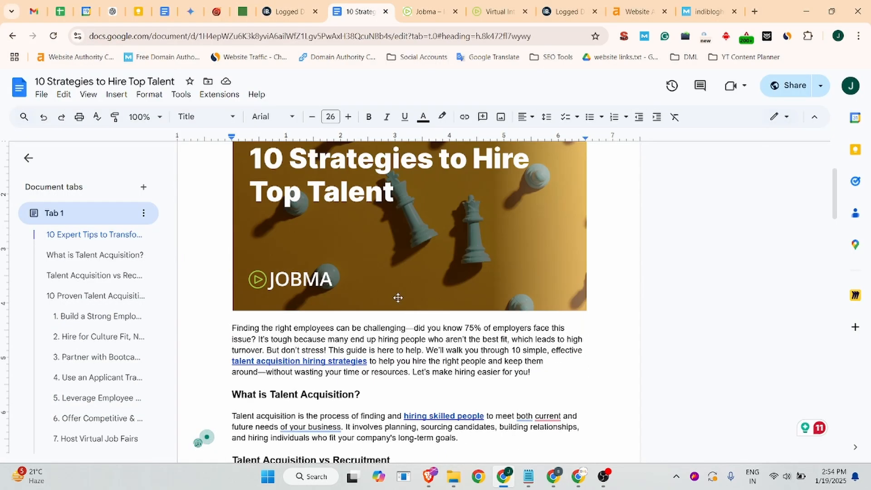
pyautogui.click(393, 290)
pyautogui.scroll(3, 397, 265)
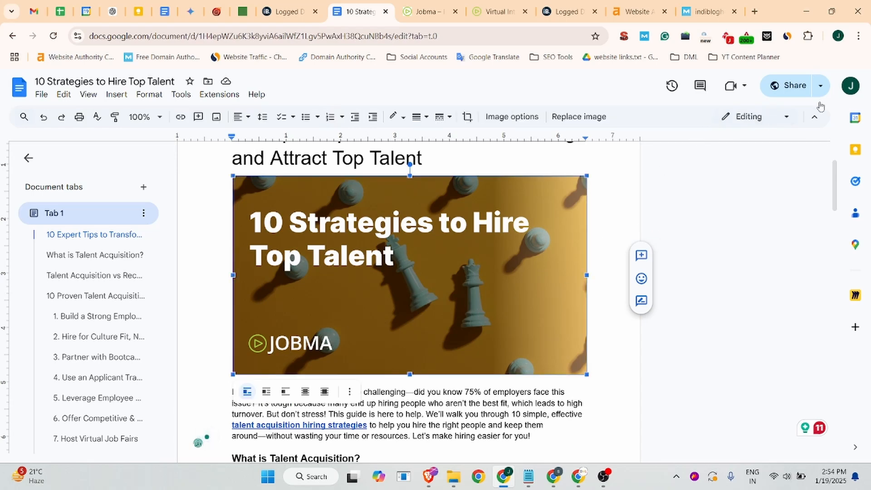
pyautogui.click(786, 93)
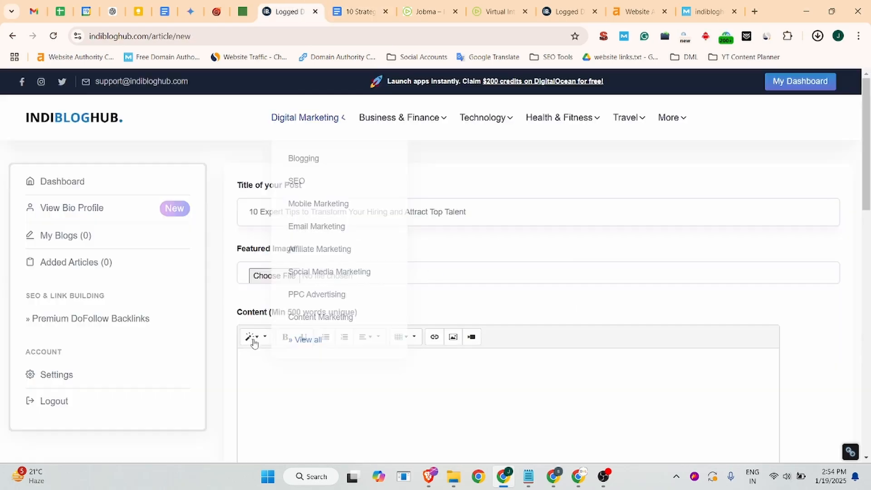
# Copy the article body below the cover image from the document and paste it into the post's content.
pyautogui.click(254, 357)
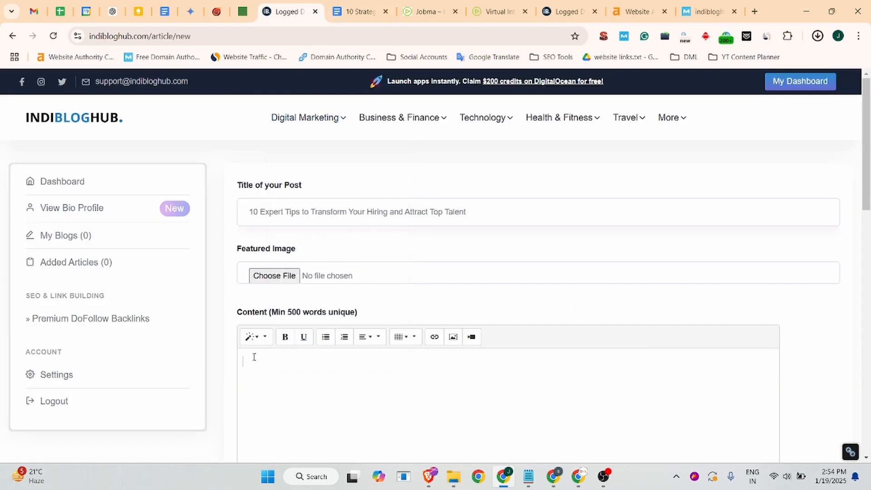
pyautogui.click(358, 11)
pyautogui.scroll(-4, 208, 306)
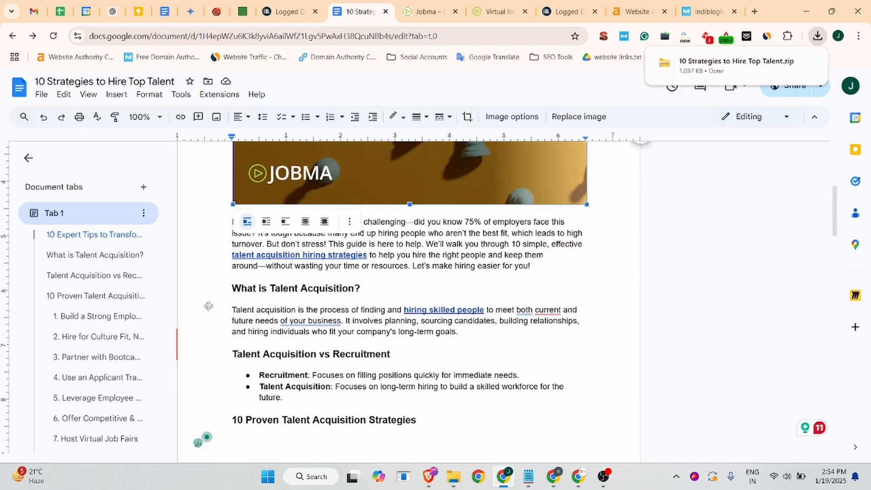
pyautogui.moveTo(231, 222); pyautogui.dragTo(363, 291)
pyautogui.hotkey('ctrl', 'c')
pyautogui.click(284, 11)
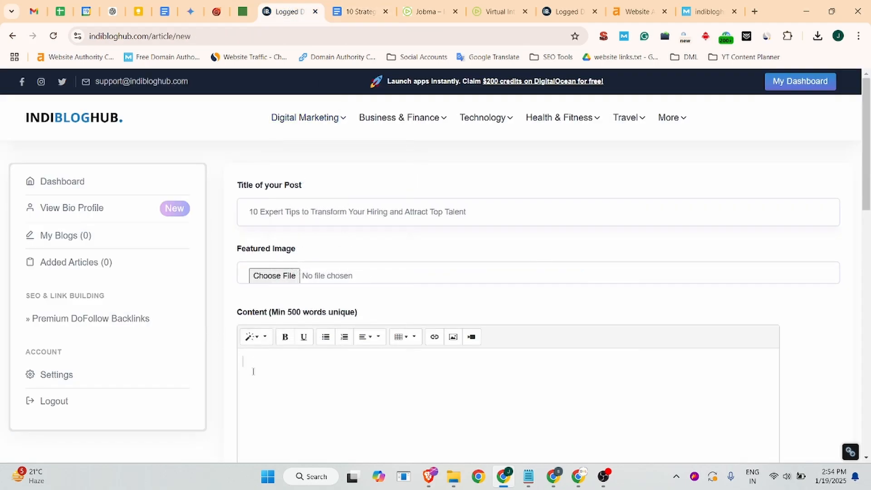
pyautogui.hotkey('ctrl', 'v')
pyautogui.scroll(-3, 754, 308)
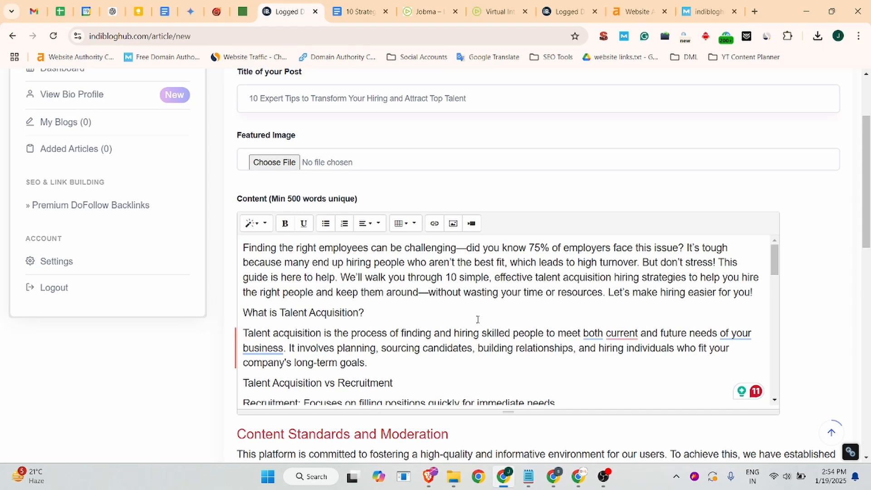
pyautogui.scroll(3, 477, 320)
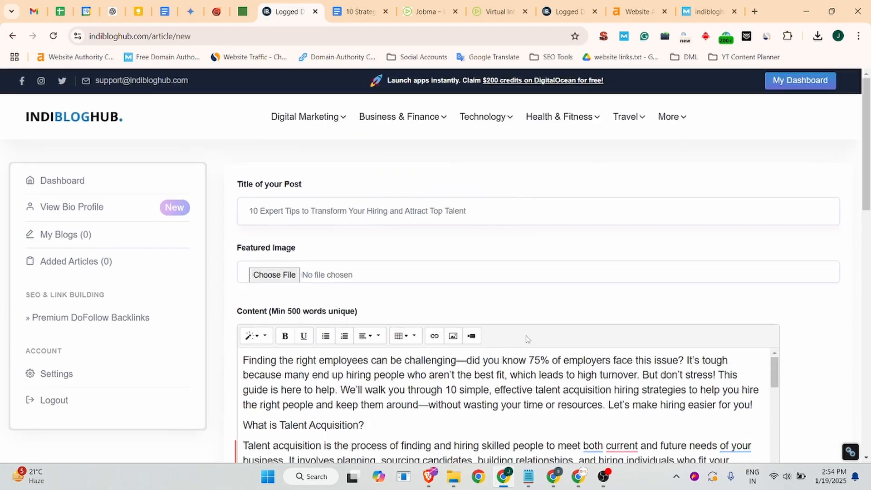
# Format "What is Talent Acquisition?", "Talent Acquisition vs Recruitment" and "10 Proven Talent Acquisition Strategies" as Header 2 in the content.
pyautogui.scroll(-2, 366, 334)
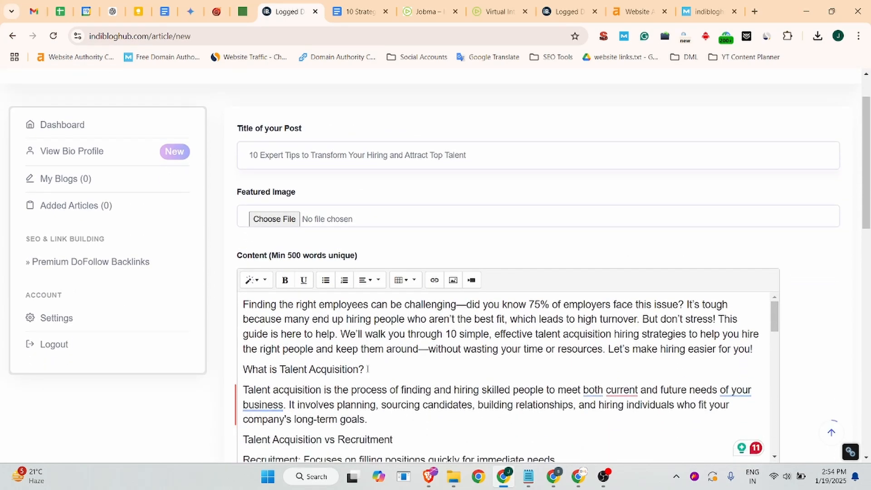
pyautogui.moveTo(367, 369); pyautogui.dragTo(244, 370)
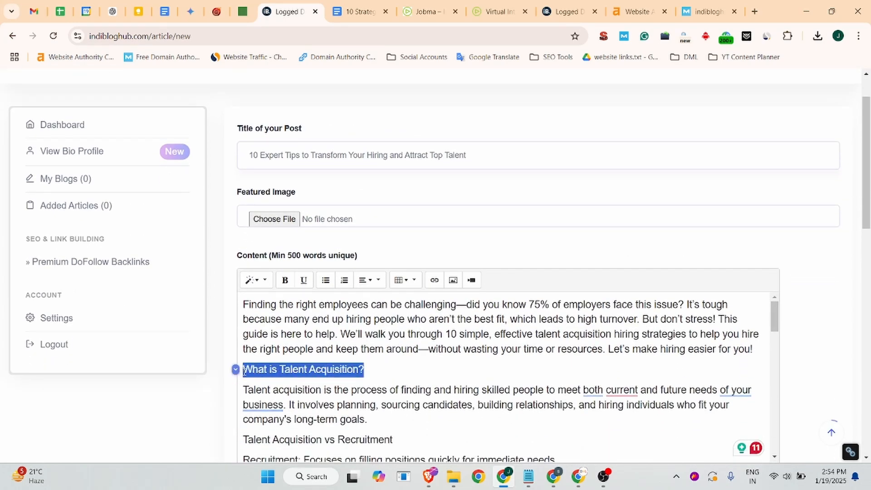
pyautogui.click(266, 279)
pyautogui.click(284, 419)
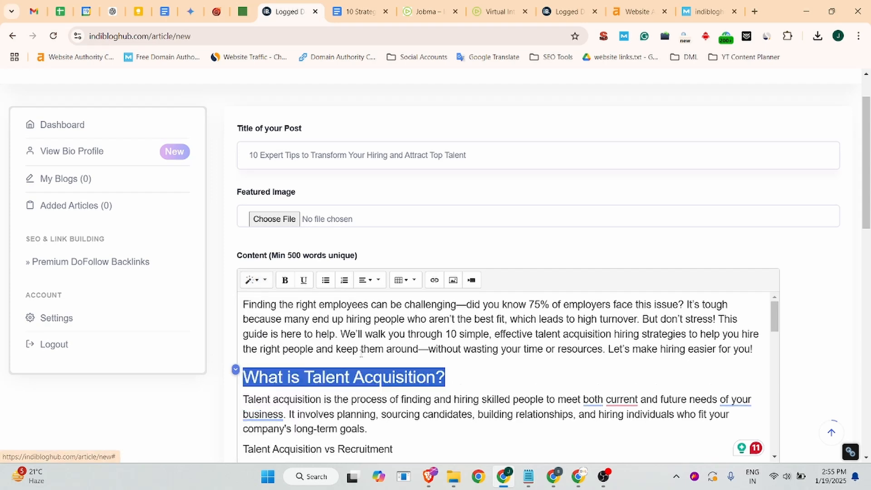
pyautogui.scroll(-2, 376, 346)
pyautogui.moveTo(405, 341); pyautogui.dragTo(223, 347)
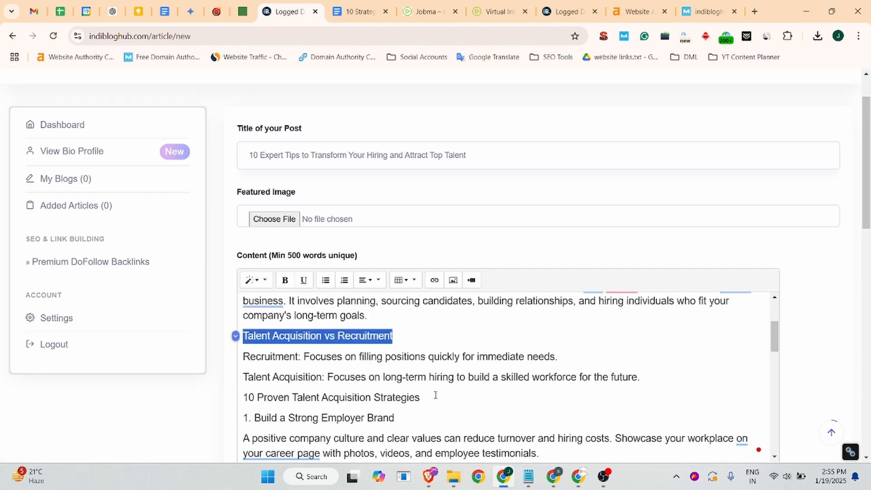
pyautogui.click(254, 280)
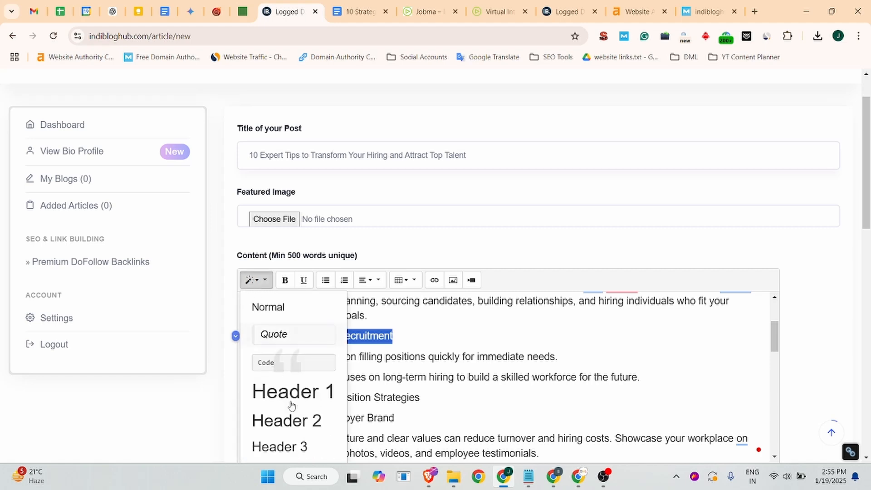
pyautogui.click(285, 419)
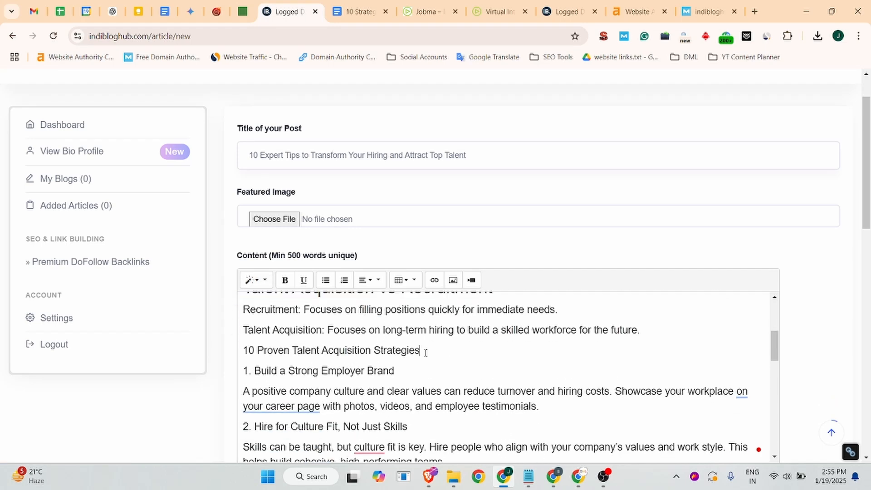
pyautogui.moveTo(423, 351); pyautogui.dragTo(242, 351)
pyautogui.click(255, 280)
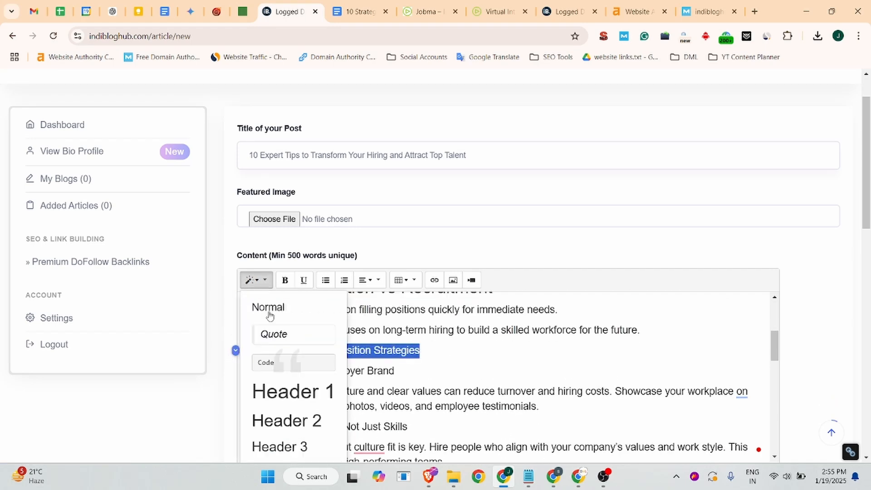
pyautogui.click(295, 421)
# Format the strategy titles "1. Build a Strong Employer Brand" and "2. Hire for Culture Fit, Not Just Skills" as Header 3.
pyautogui.scroll(-1, 393, 323)
pyautogui.moveTo(393, 323); pyautogui.dragTo(248, 328)
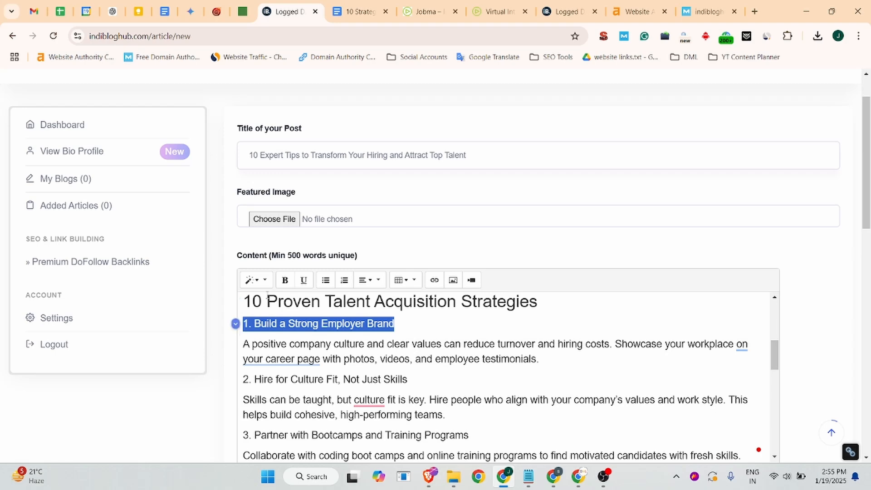
pyautogui.click(266, 280)
pyautogui.scroll(-1, 282, 408)
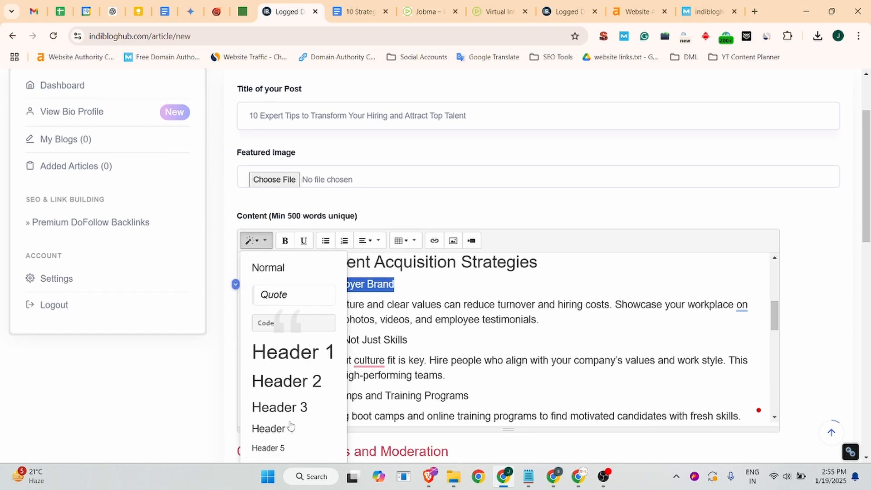
pyautogui.click(284, 390)
pyautogui.moveTo(431, 330); pyautogui.dragTo(226, 332)
pyautogui.click(255, 223)
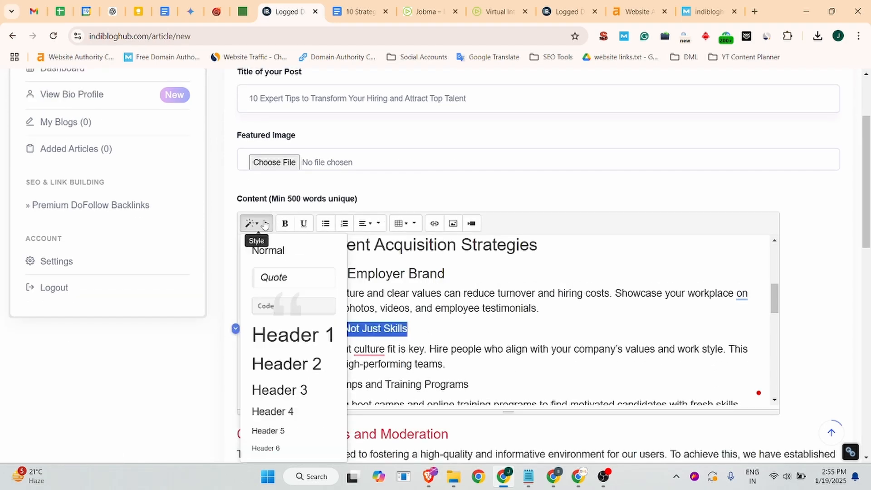
pyautogui.click(294, 391)
# Format "3. Partner with Bootcamps and Training Programs" and "4. Use an Applicant Tracking System (ATS)" as Header 3.
pyautogui.scroll(-1, 469, 335)
pyautogui.moveTo(469, 334); pyautogui.dragTo(241, 336)
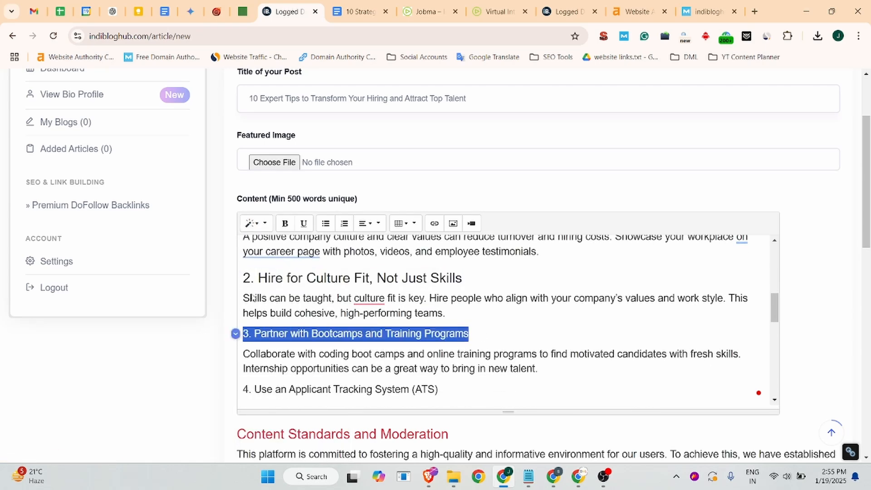
pyautogui.click(235, 333)
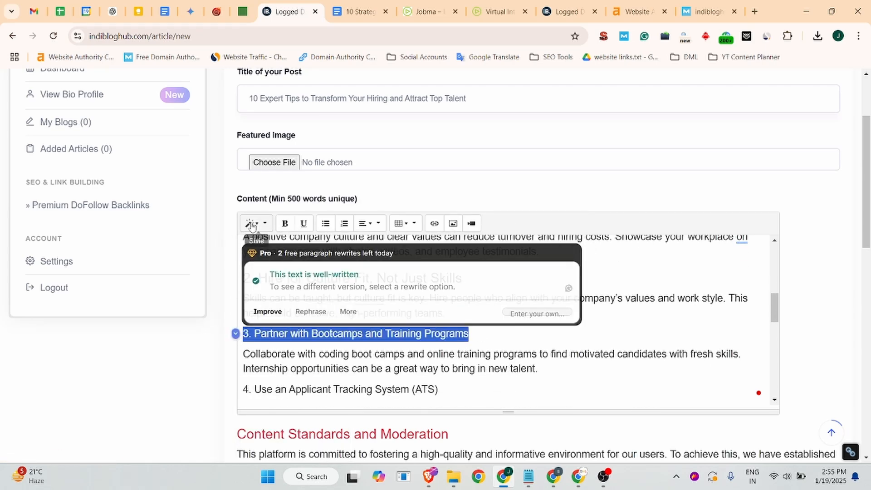
pyautogui.click(255, 223)
pyautogui.click(282, 388)
pyautogui.scroll(-2, 403, 328)
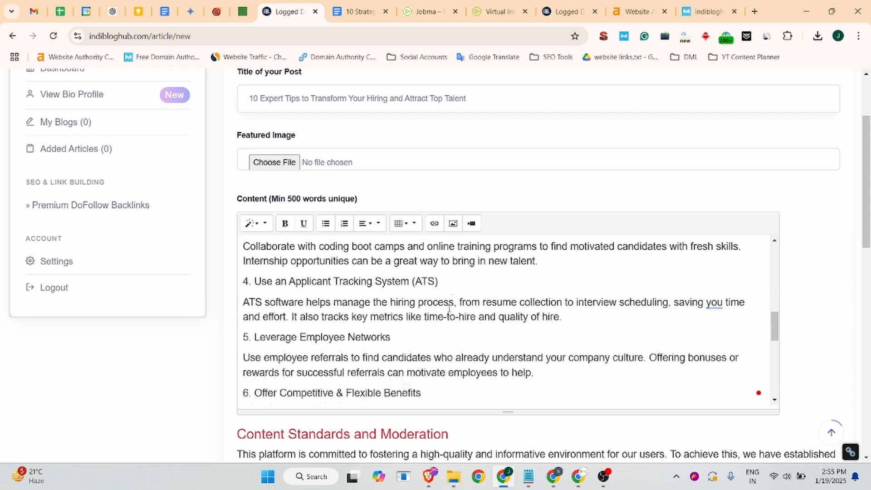
pyautogui.moveTo(461, 273); pyautogui.dragTo(225, 283)
pyautogui.click(256, 223)
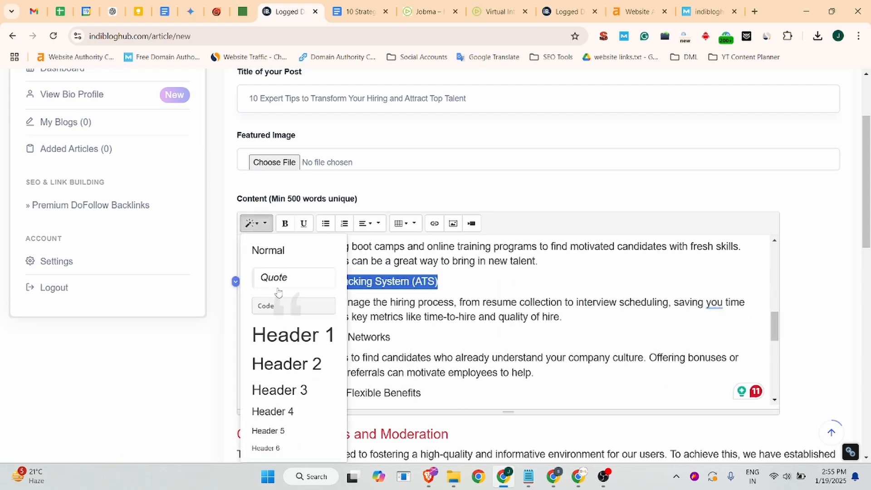
pyautogui.click(278, 402)
# Format "5. Leverage Employee Networks", "6. Offer Competitive & Flexible Benefits" and "7. Host Virtual Job Fairs" as Header 3.
pyautogui.moveTo(394, 342); pyautogui.dragTo(235, 343)
pyautogui.click(255, 223)
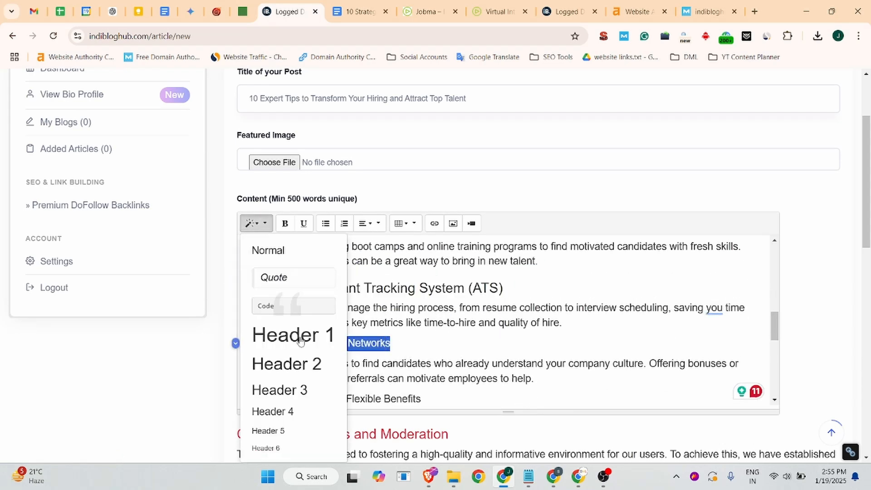
pyautogui.click(278, 389)
pyautogui.scroll(-2, 427, 297)
pyautogui.moveTo(426, 297); pyautogui.dragTo(235, 292)
pyautogui.click(255, 223)
pyautogui.click(278, 388)
pyautogui.moveTo(358, 352); pyautogui.dragTo(235, 352)
pyautogui.click(256, 223)
pyautogui.click(278, 388)
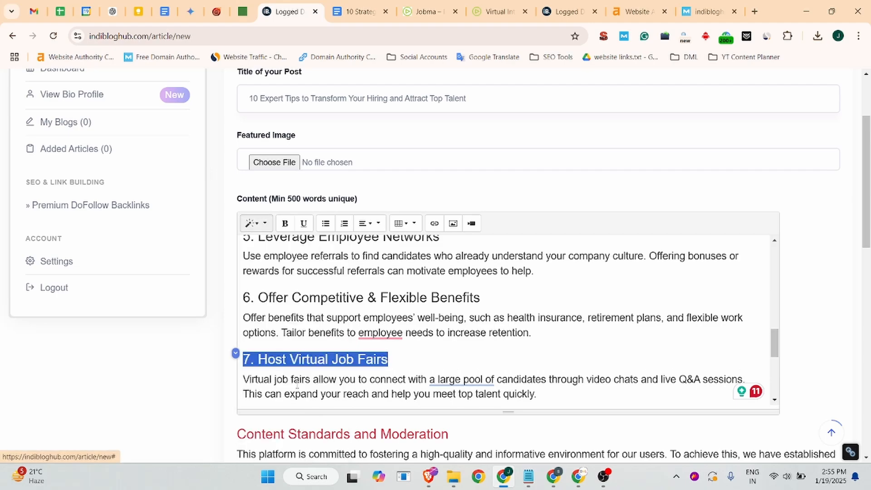
# Format the remaining strategy titles, number 8, "9. Promote Career Growth Opportunities" and "10. Build a Talent Pipeline", as Header 3.
pyautogui.scroll(-2, 426, 317)
pyautogui.moveTo(401, 301); pyautogui.dragTo(236, 300)
pyautogui.click(256, 223)
pyautogui.click(278, 389)
pyautogui.moveTo(426, 358); pyautogui.dragTo(236, 358)
pyautogui.click(255, 223)
pyautogui.click(278, 389)
pyautogui.scroll(-2, 426, 318)
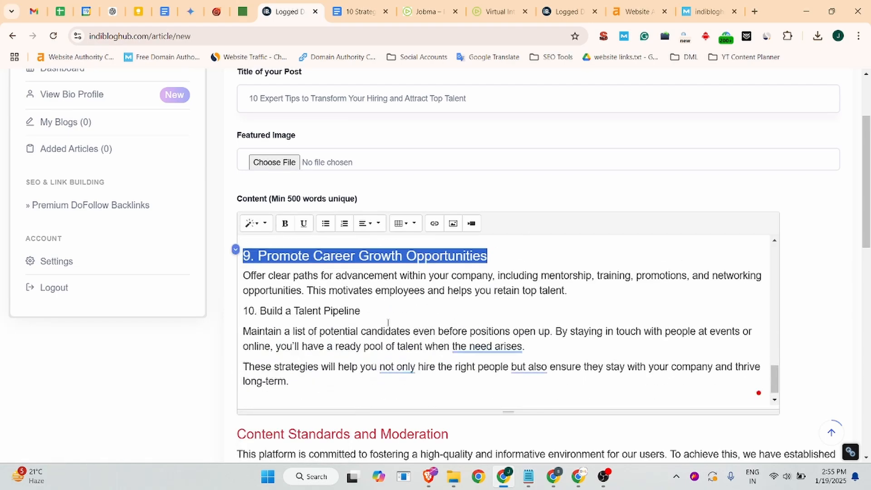
pyautogui.moveTo(360, 311); pyautogui.dragTo(236, 311)
pyautogui.click(256, 223)
pyautogui.click(278, 390)
pyautogui.scroll(10, 426, 317)
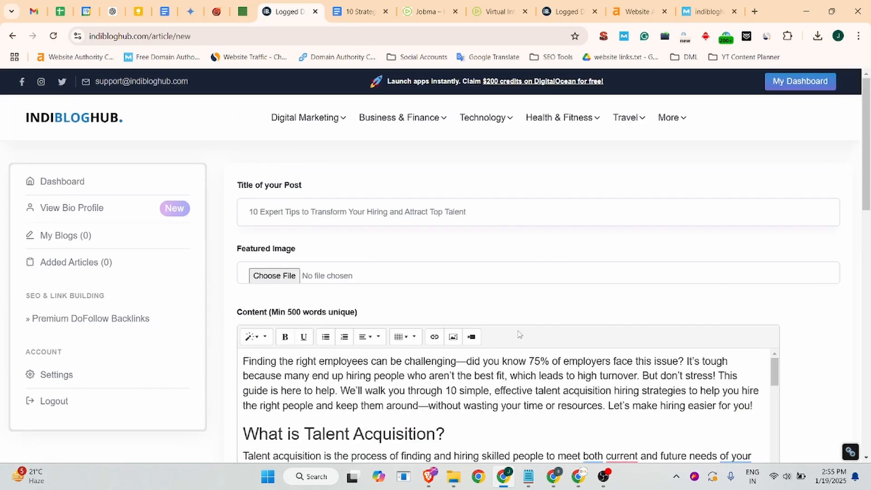
# Open the web page linked from "talent acquisition hiring strategies" in the Google Docs article.
pyautogui.click(360, 12)
pyautogui.scroll(20, 353, 227)
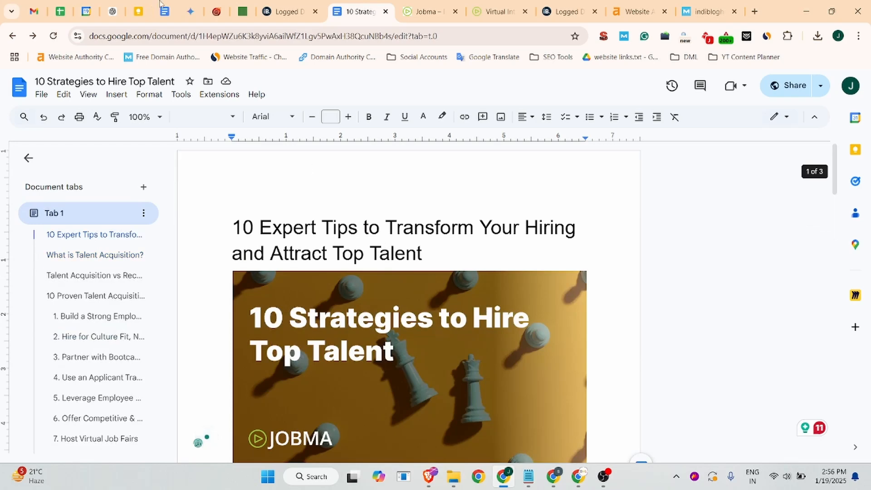
pyautogui.click(287, 12)
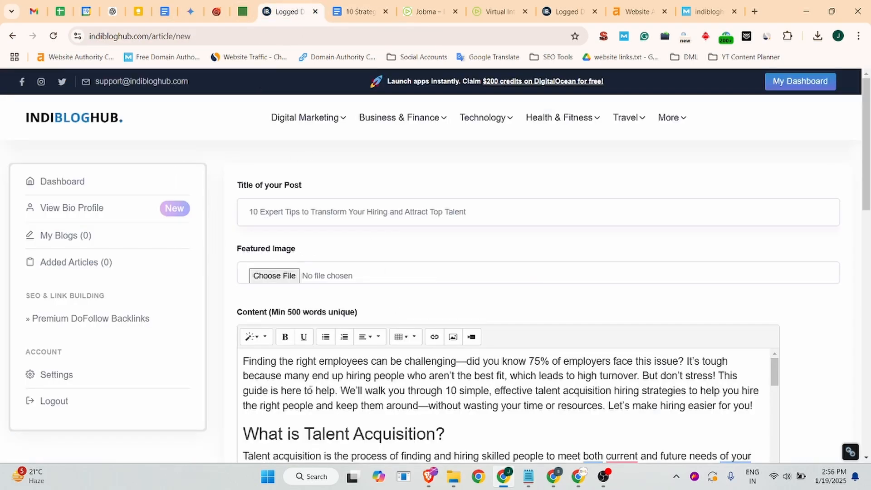
pyautogui.click(360, 11)
pyautogui.scroll(-5, 408, 295)
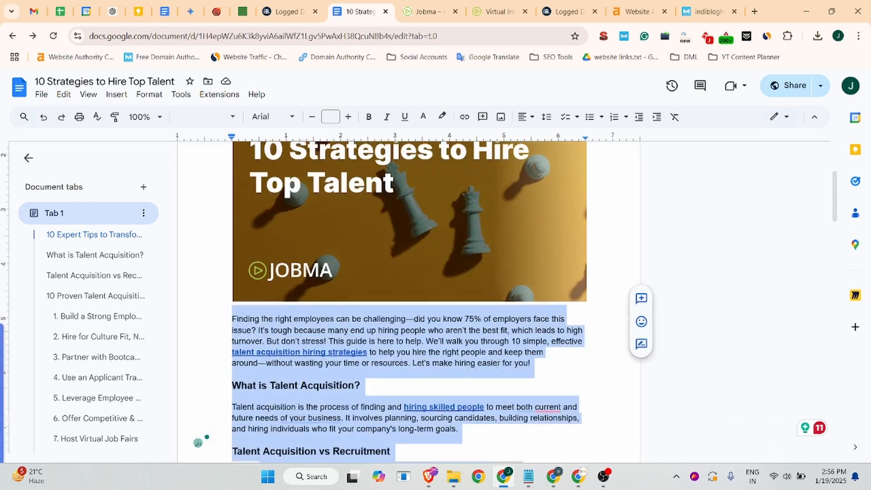
pyautogui.click(261, 293)
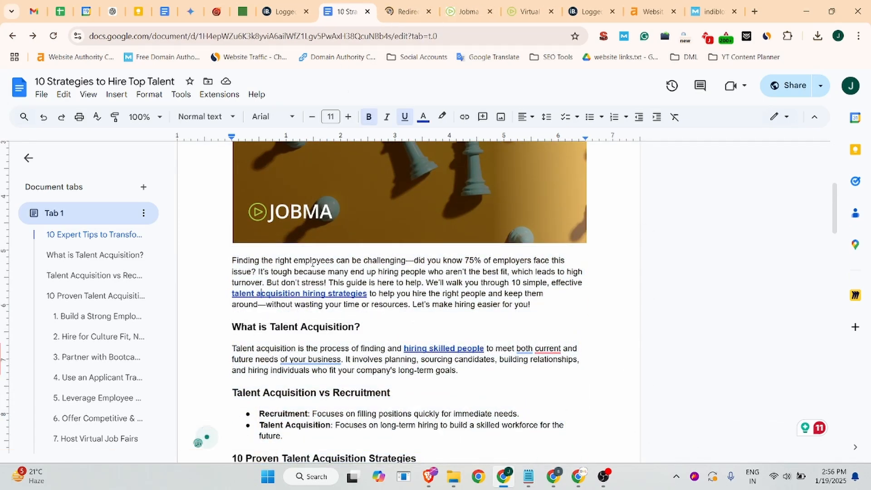
pyautogui.click(394, 18)
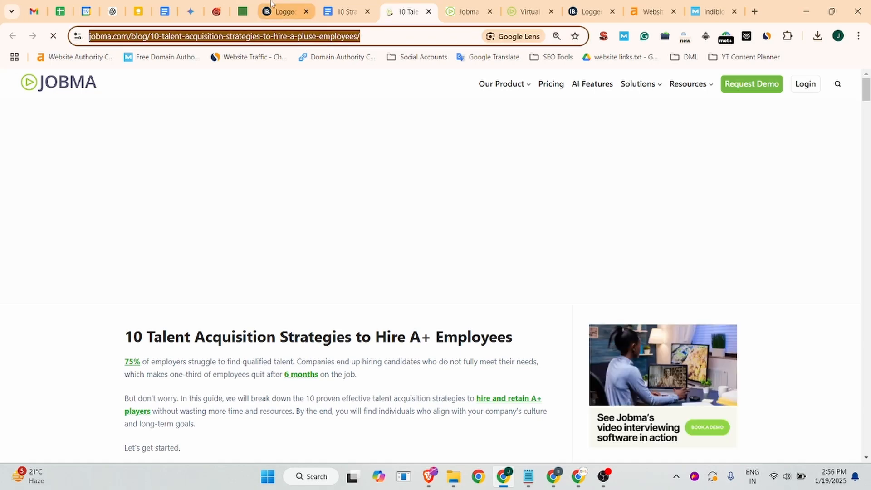
# In the post content, link "talent acquisition hiring strategies" to Jobma's blog article /blog/10-talent-acquisition-strategies-to-hire-a-pluse-employees/.
pyautogui.click(288, 13)
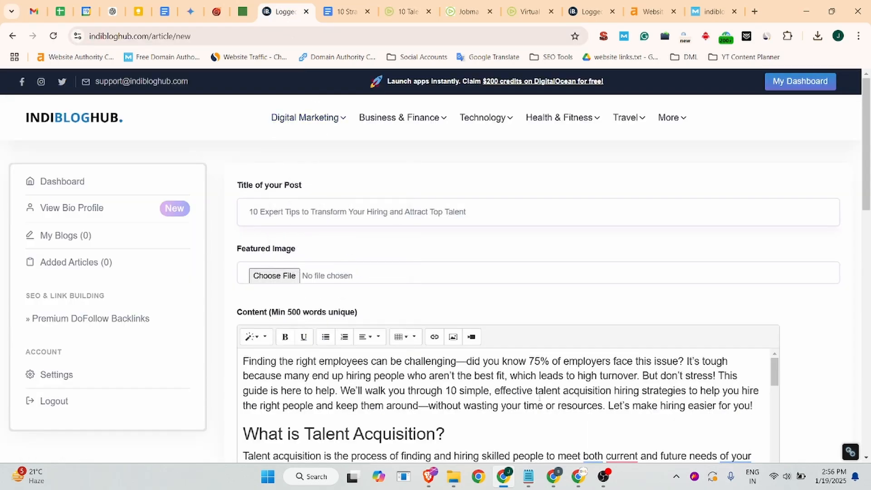
pyautogui.moveTo(535, 390); pyautogui.dragTo(685, 389)
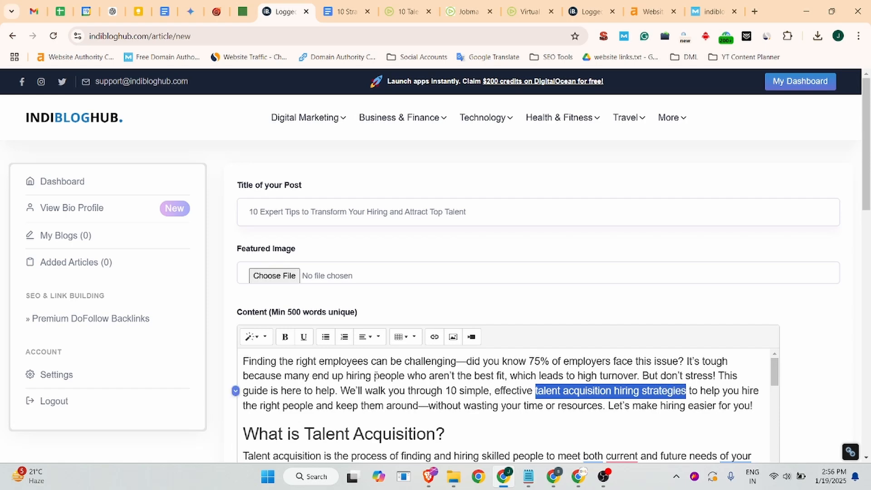
pyautogui.click(432, 340)
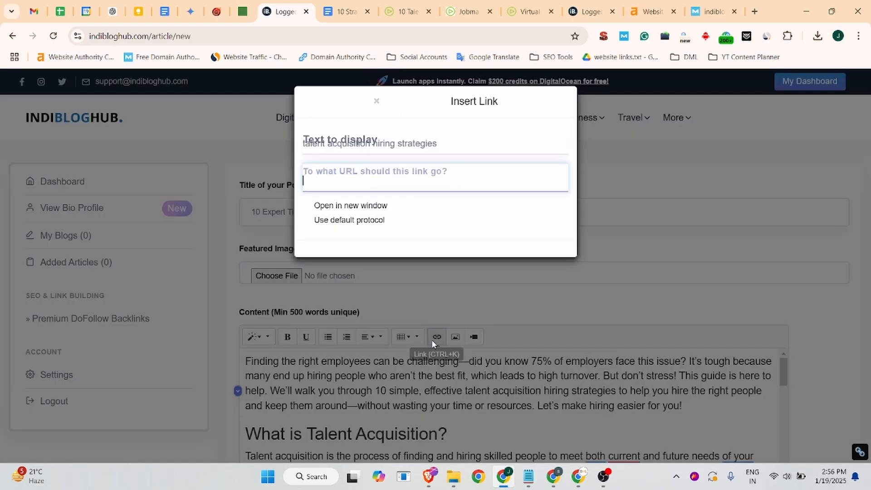
pyautogui.click(405, 11)
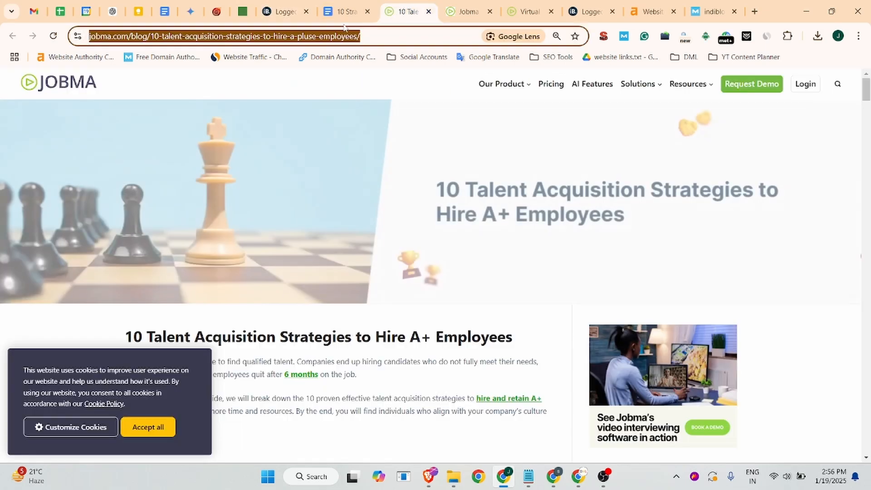
pyautogui.hotkey('ctrl', 'c')
pyautogui.click(283, 11)
pyautogui.hotkey('ctrl', 'v')
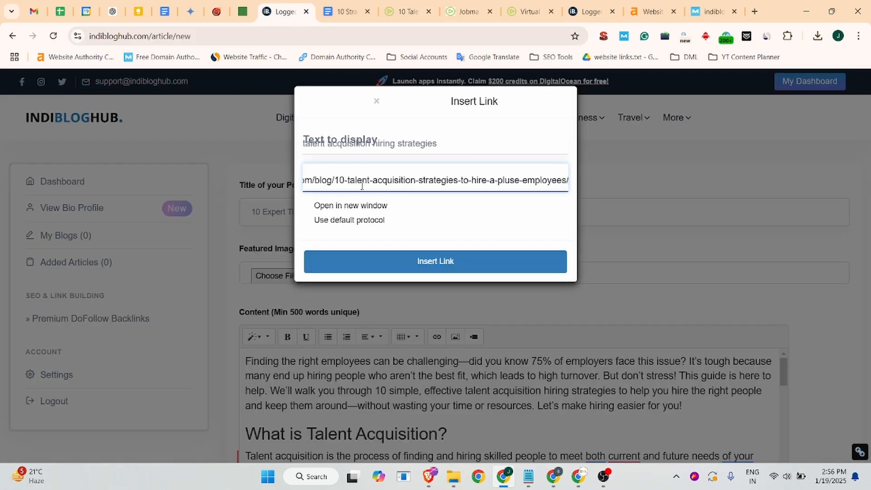
pyautogui.click(422, 148)
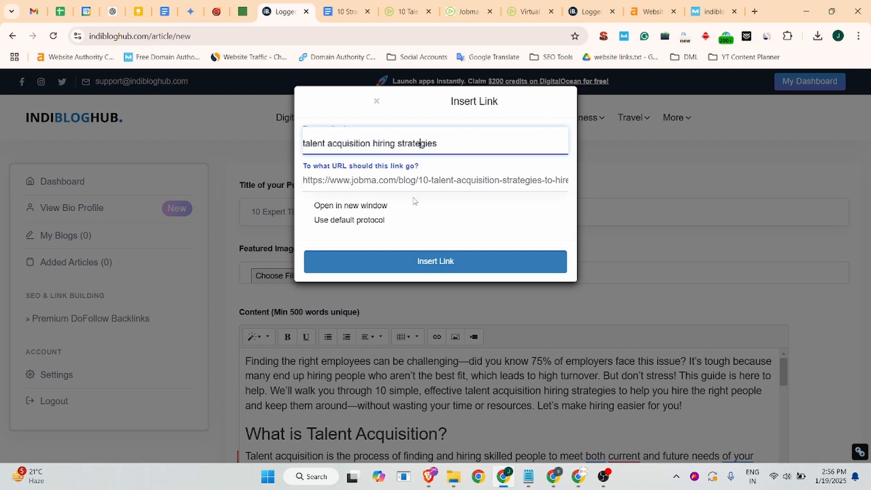
pyautogui.click(439, 180)
pyautogui.click(333, 146)
pyautogui.click(420, 264)
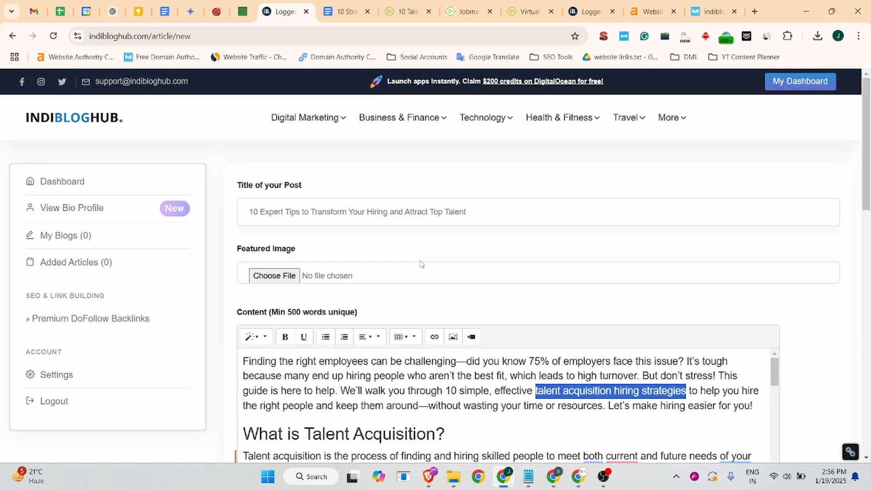
pyautogui.click(466, 405)
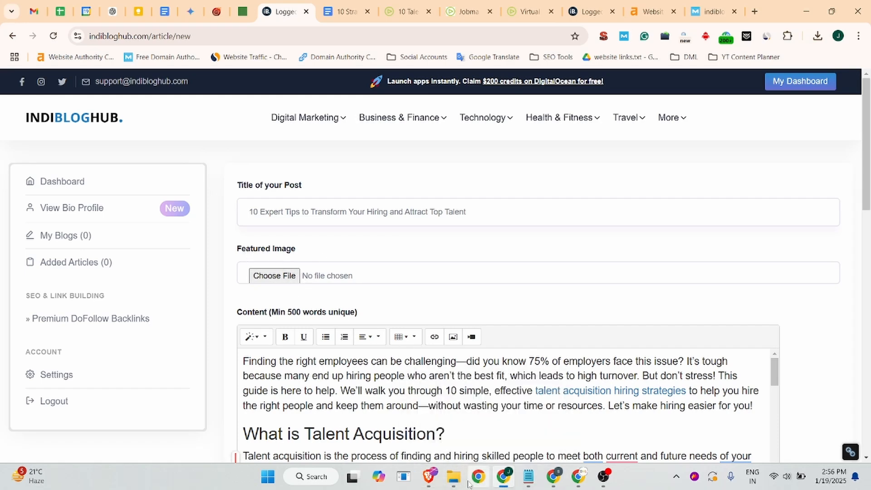
# Extract the "10 Strategies to Hire Top Talent" zip into its own folder in Downloads using File Explorer.
pyautogui.click(453, 476)
pyautogui.click(352, 210)
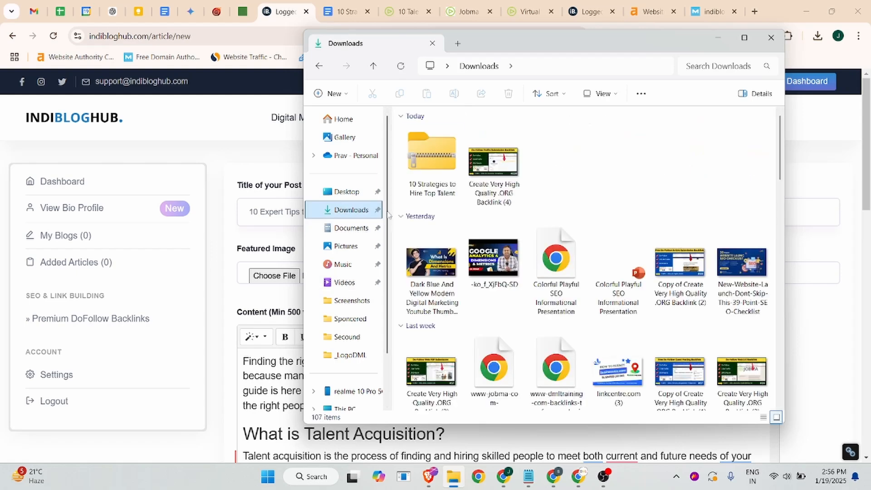
pyautogui.click(431, 161)
pyautogui.rightClick(431, 172)
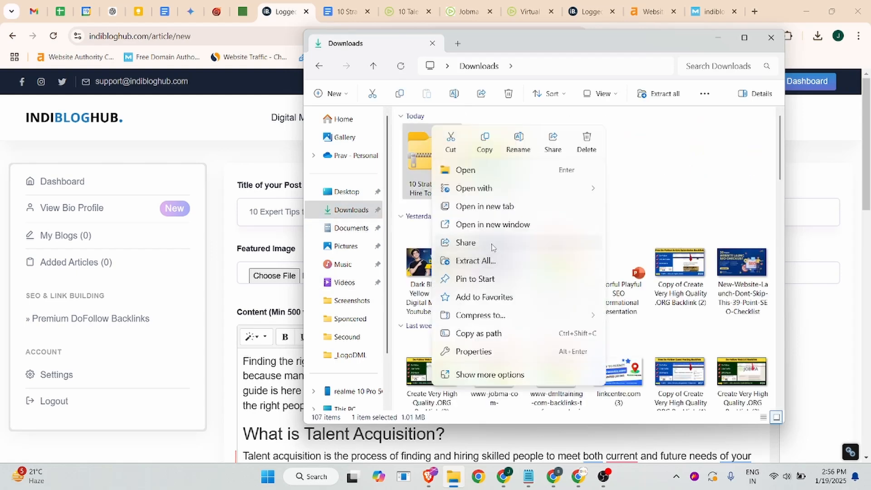
pyautogui.click(480, 258)
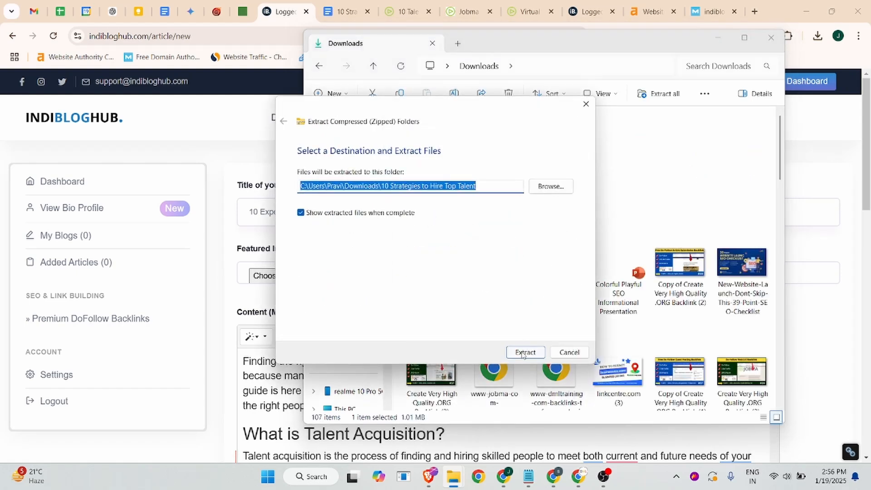
pyautogui.click(523, 352)
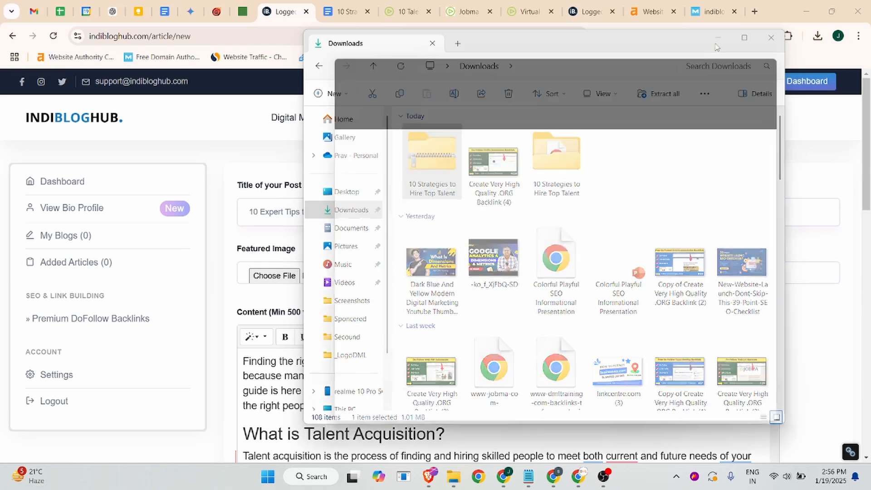
pyautogui.click(785, 53)
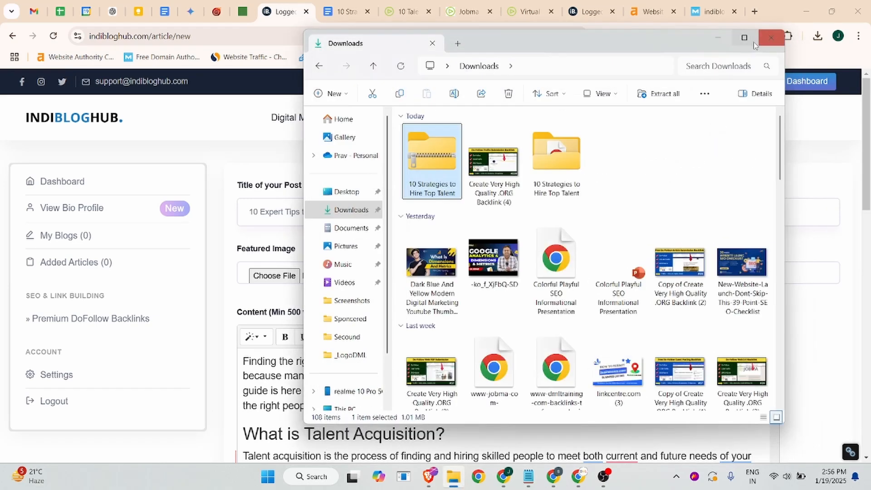
pyautogui.click(771, 37)
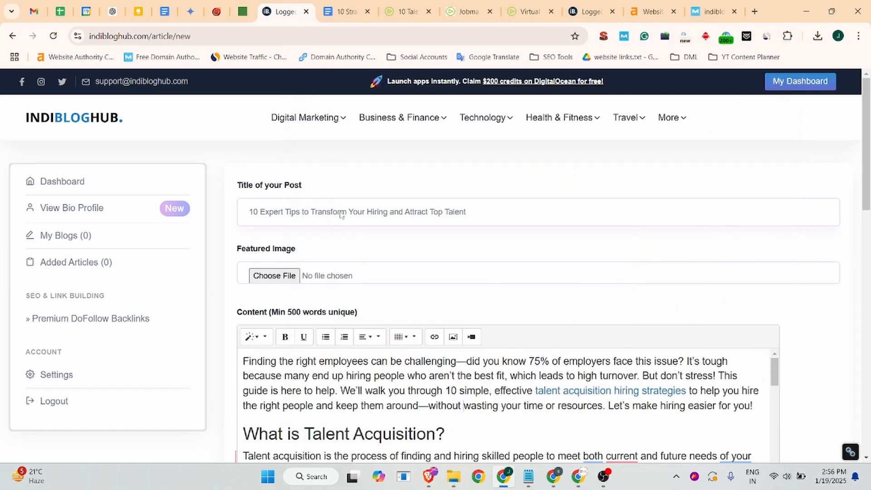
# Set the post's featured image to image1.png from the images folder of the extracted "10 Strategies to Hire Top Talent".
pyautogui.click(275, 279)
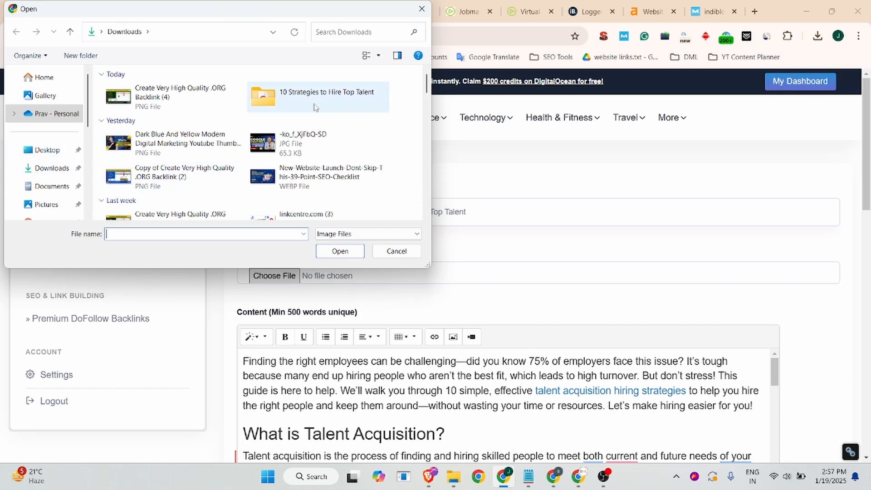
pyautogui.doubleClick(296, 103)
pyautogui.doubleClick(163, 107)
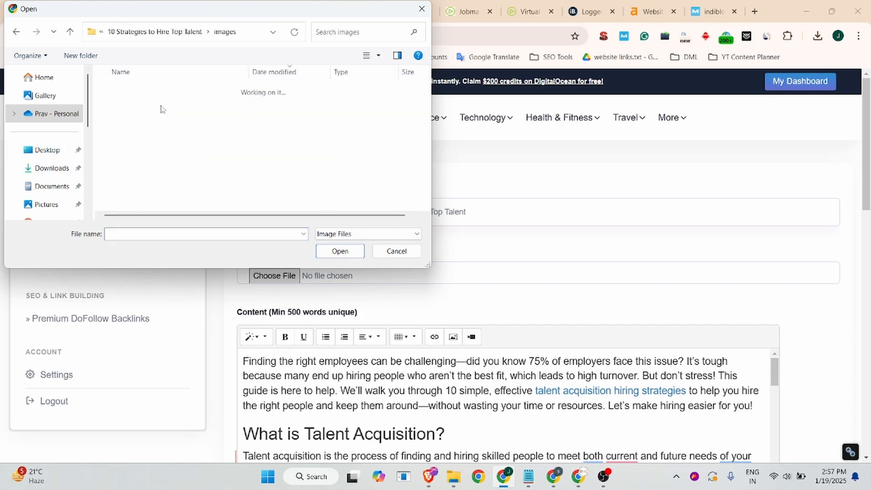
pyautogui.click(138, 108)
pyautogui.click(340, 250)
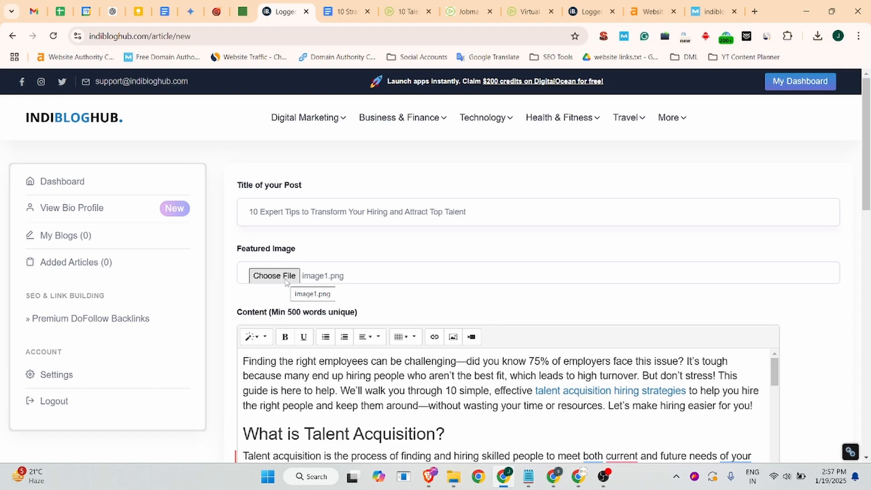
# Review the content standards below the editor and submit the article.
pyautogui.scroll(-9, 406, 286)
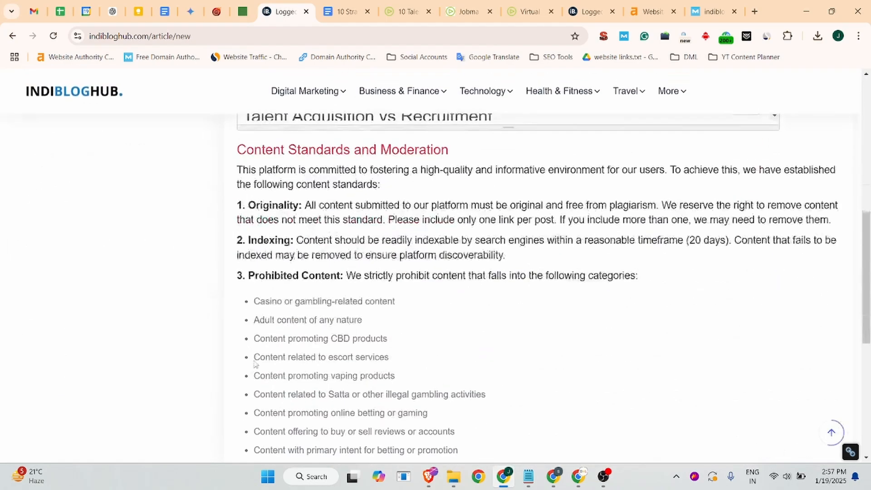
pyautogui.scroll(-4, 253, 355)
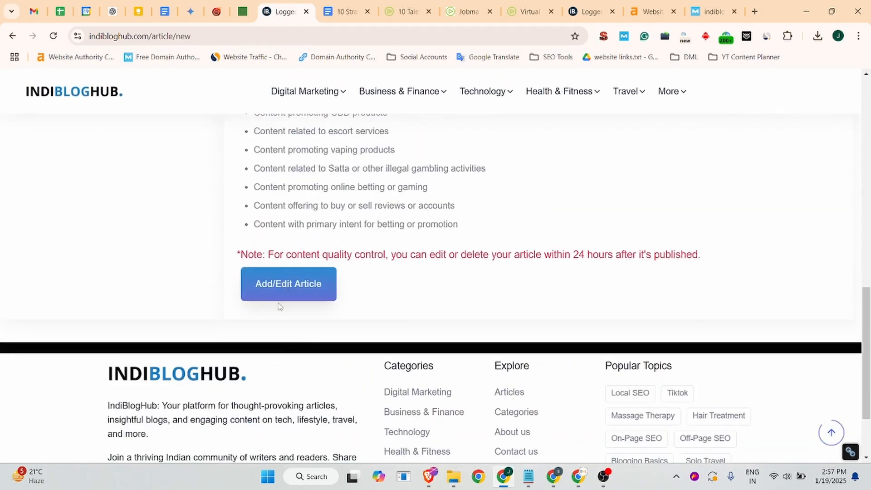
pyautogui.scroll(7, 391, 293)
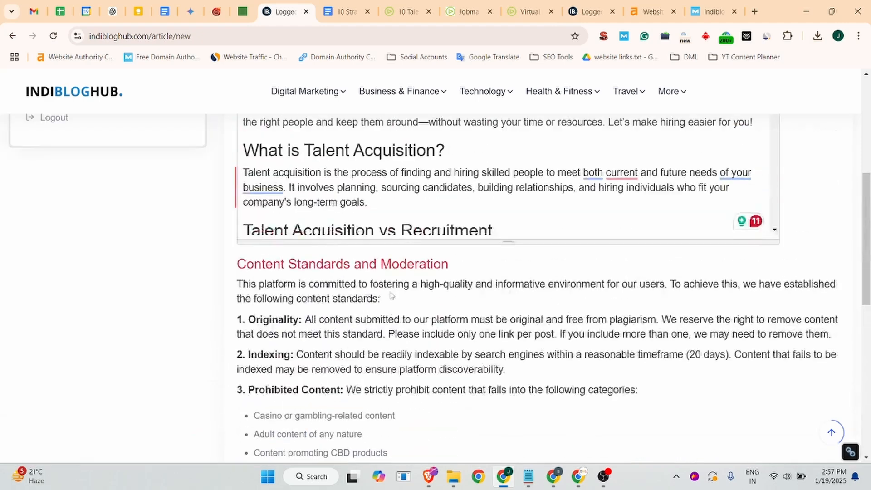
pyautogui.scroll(-4, 286, 359)
pyautogui.click(303, 454)
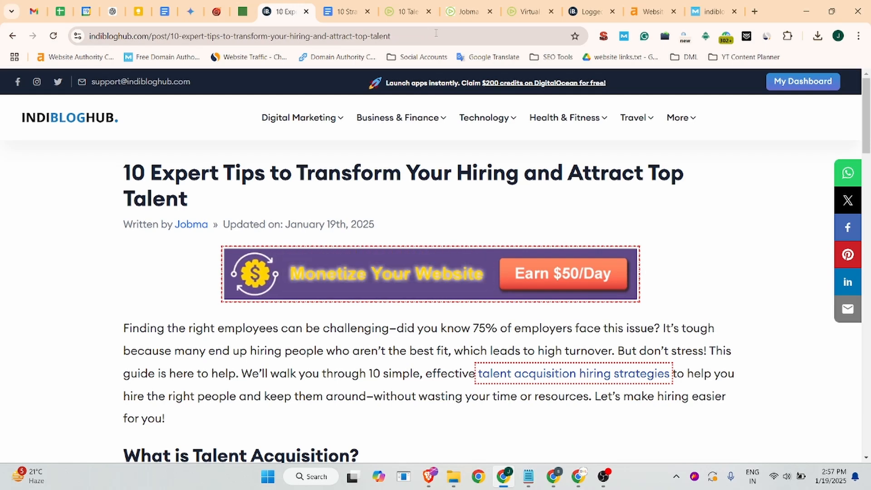
# Copy the full URL of the published article.
pyautogui.moveTo(437, 33); pyautogui.dragTo(89, 37)
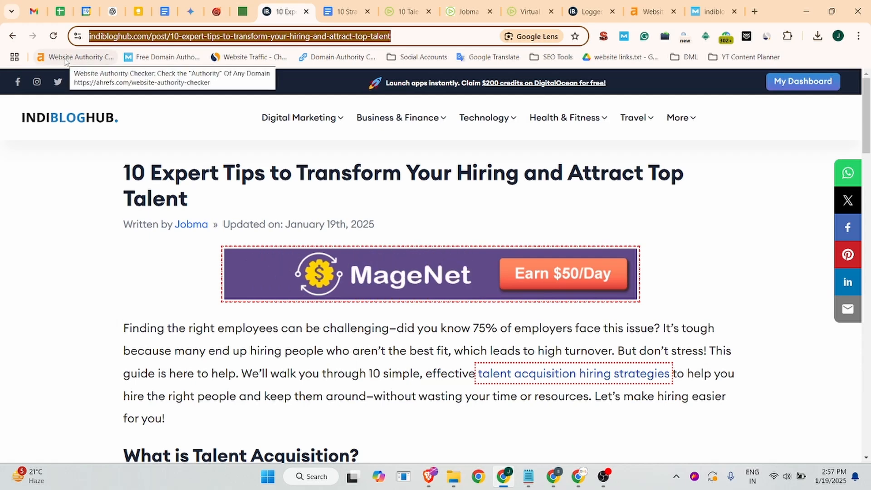
pyautogui.click(157, 36)
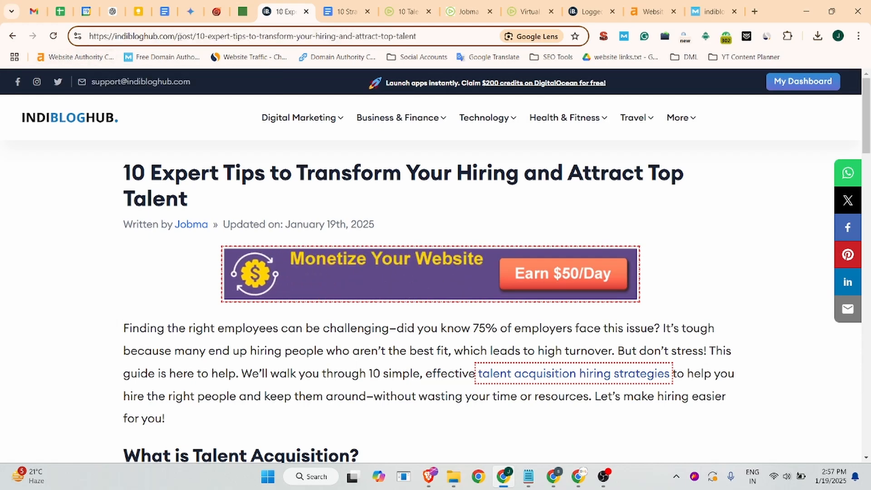
pyautogui.doubleClick(189, 37)
pyautogui.moveTo(416, 37); pyautogui.dragTo(47, 70)
pyautogui.hotkey('ctrl', 'c')
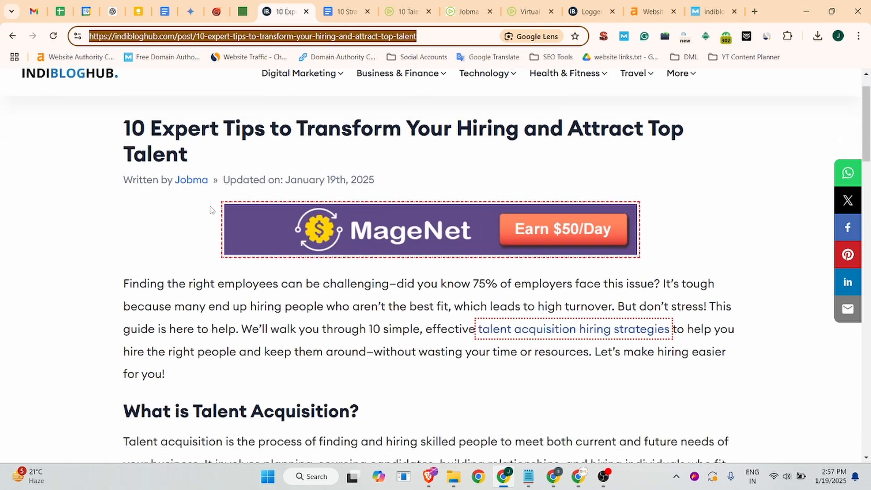
# Open the published article's copied URL in a new incognito window.
pyautogui.scroll(-3, 210, 208)
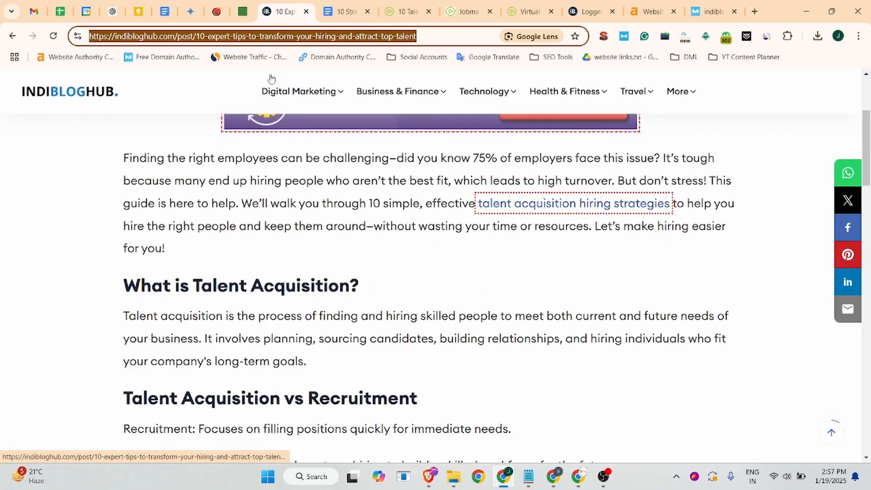
pyautogui.moveTo(324, 73)
pyautogui.hotkey('ctrl', 'shift', 'n')
pyautogui.hotkey('ctrl', 'v')
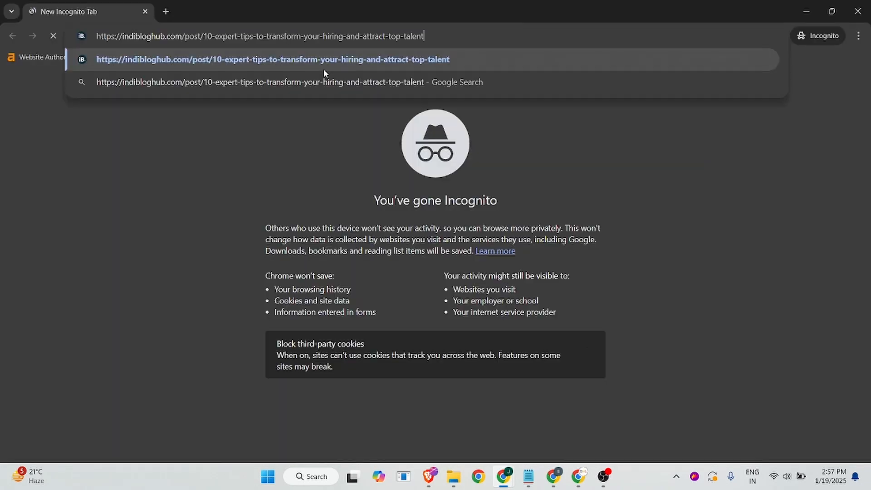
pyautogui.press('Return')
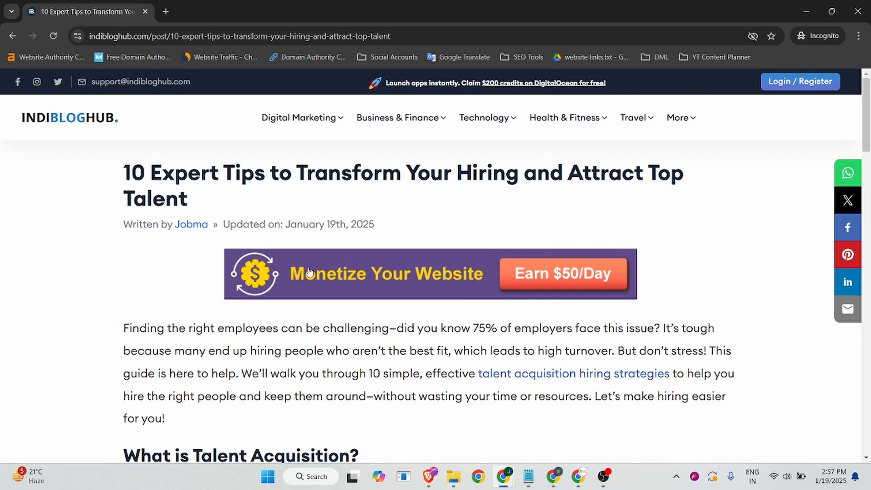
# Inspect the HTML of the "talent acquisition hiring strategies" link to check its rel attribute.
pyautogui.rightClick(500, 374)
pyautogui.click(549, 358)
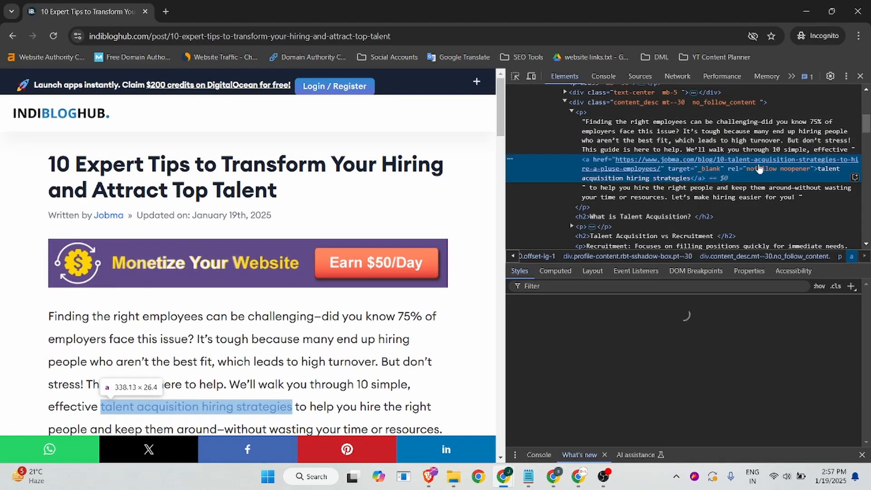
pyautogui.click(859, 76)
# Check the Jobma author profile in a separate tab, close it, and look over the published article's body.
pyautogui.keyDown('ctrl'); pyautogui.click(191, 224); pyautogui.keyUp('ctrl')
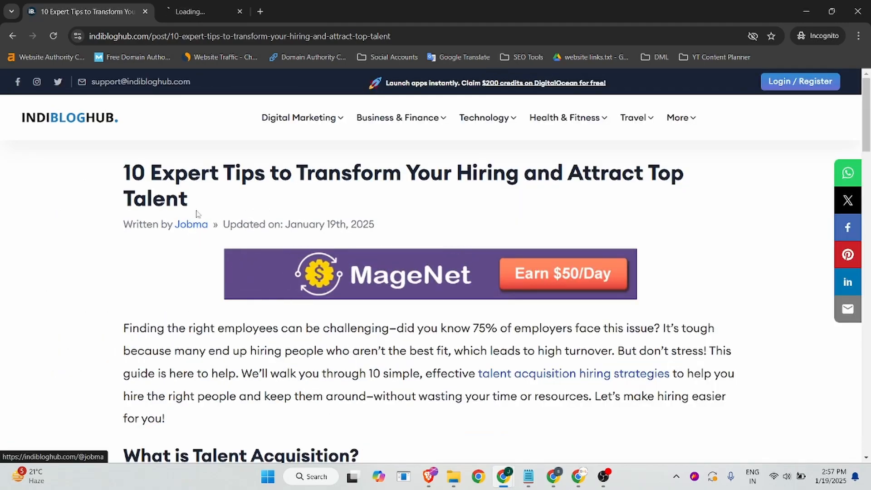
pyautogui.click(223, 3)
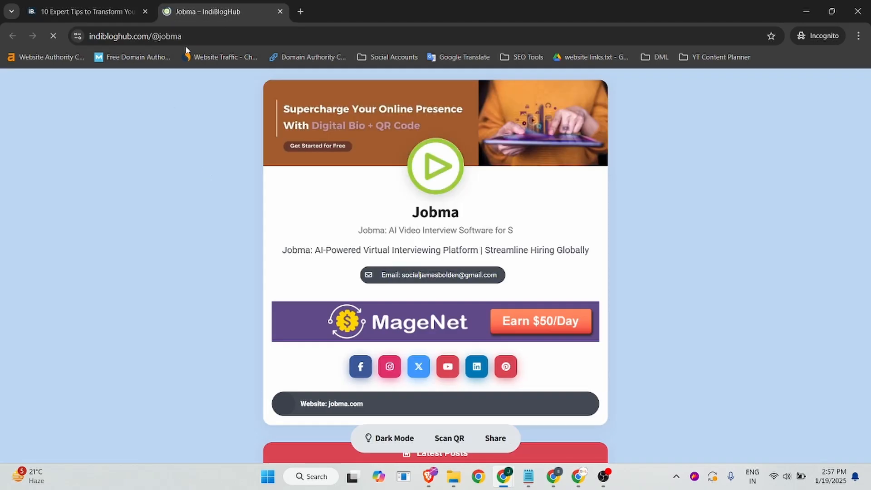
pyautogui.click(280, 12)
pyautogui.scroll(-5, 253, 210)
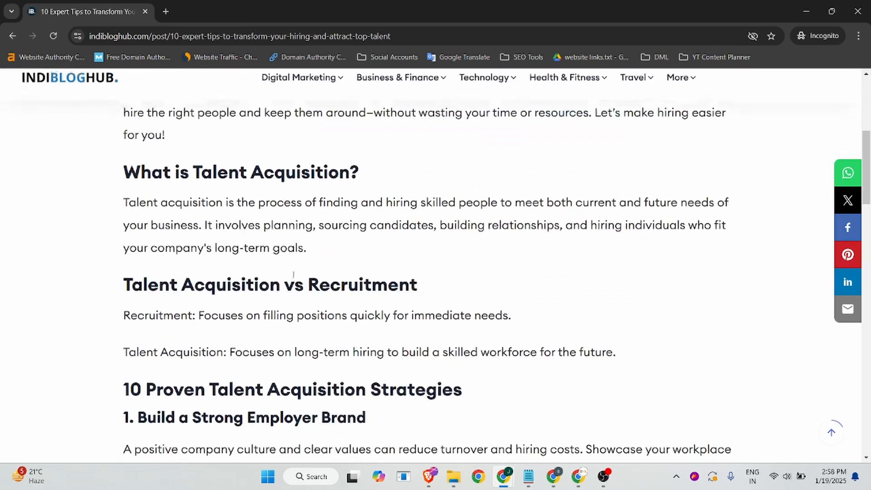